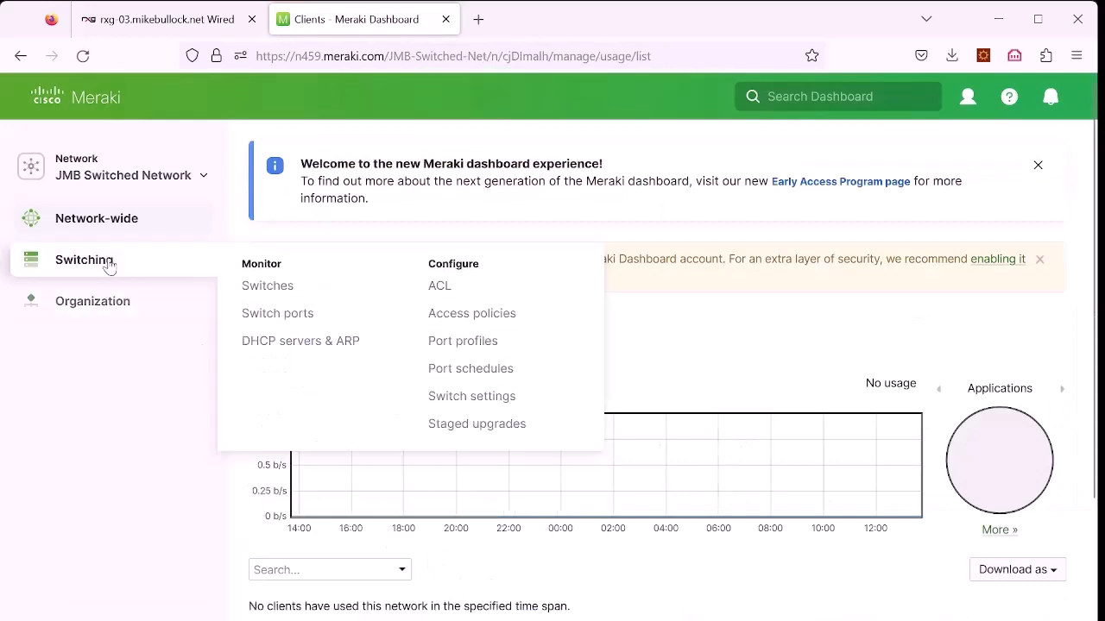
Add the MS210-24P-HW switch from the organization's inventory to the JMB Switched Network.
click(269, 287)
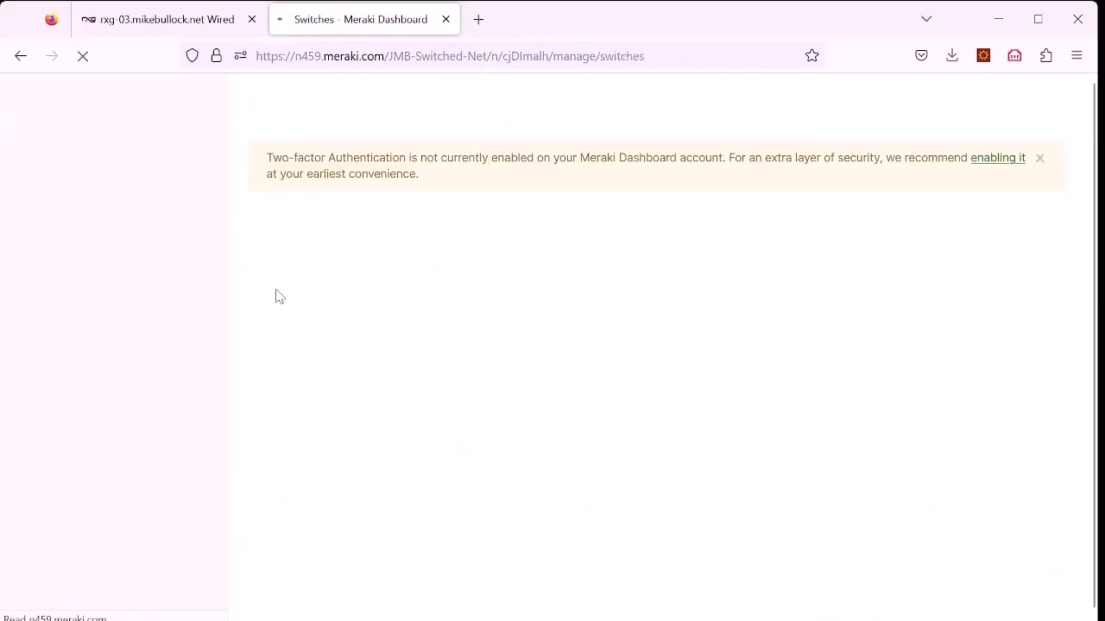
scroll(690, 444, down, 3)
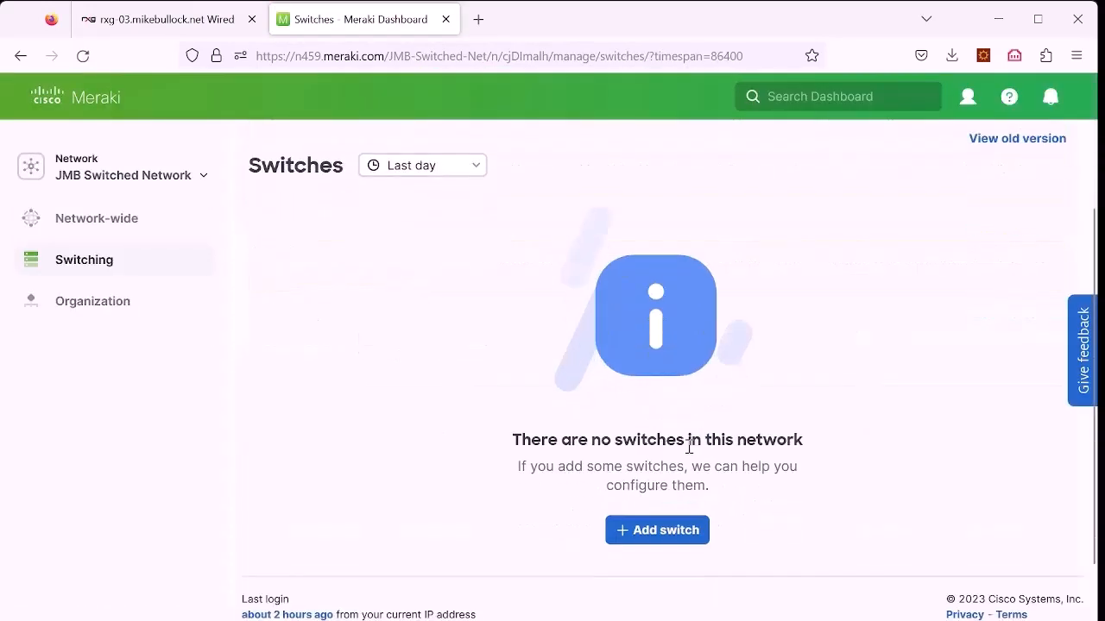
click(636, 532)
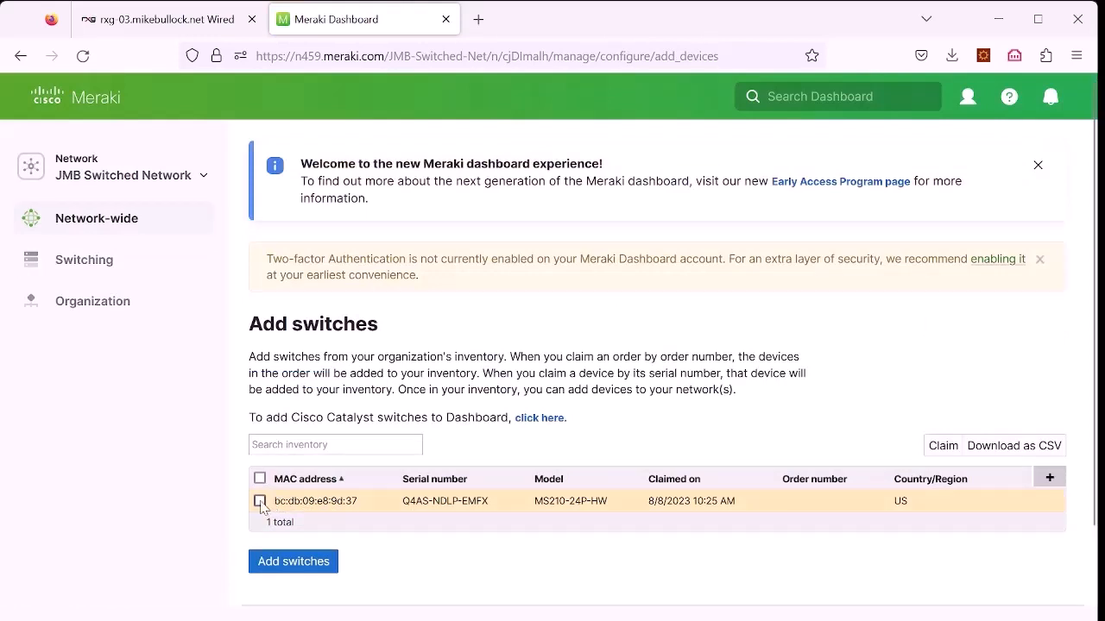
click(260, 502)
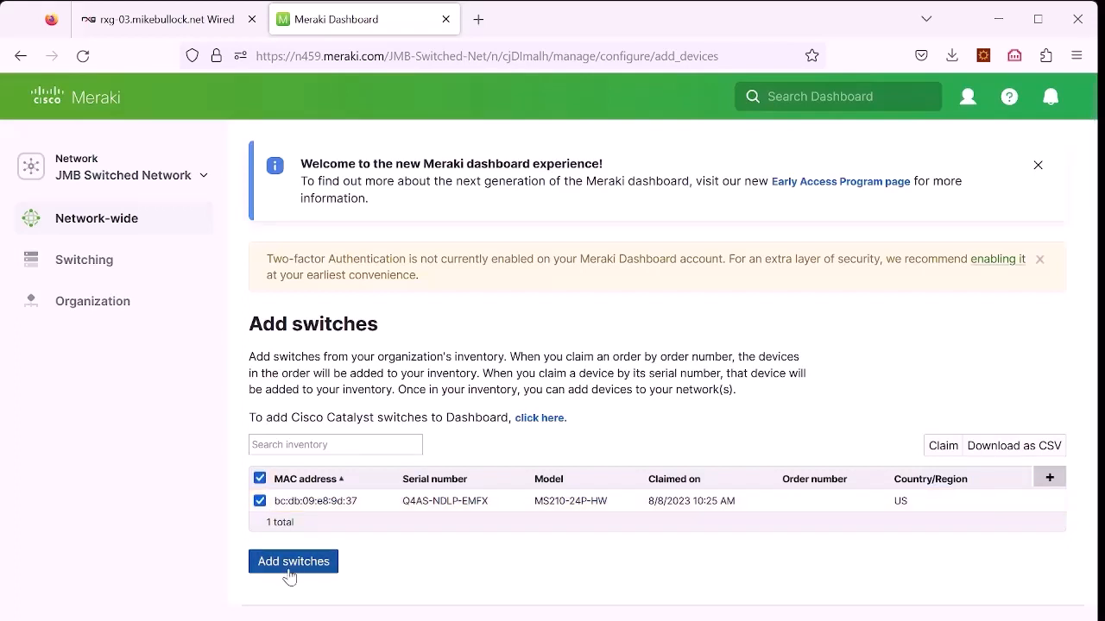
click(943, 446)
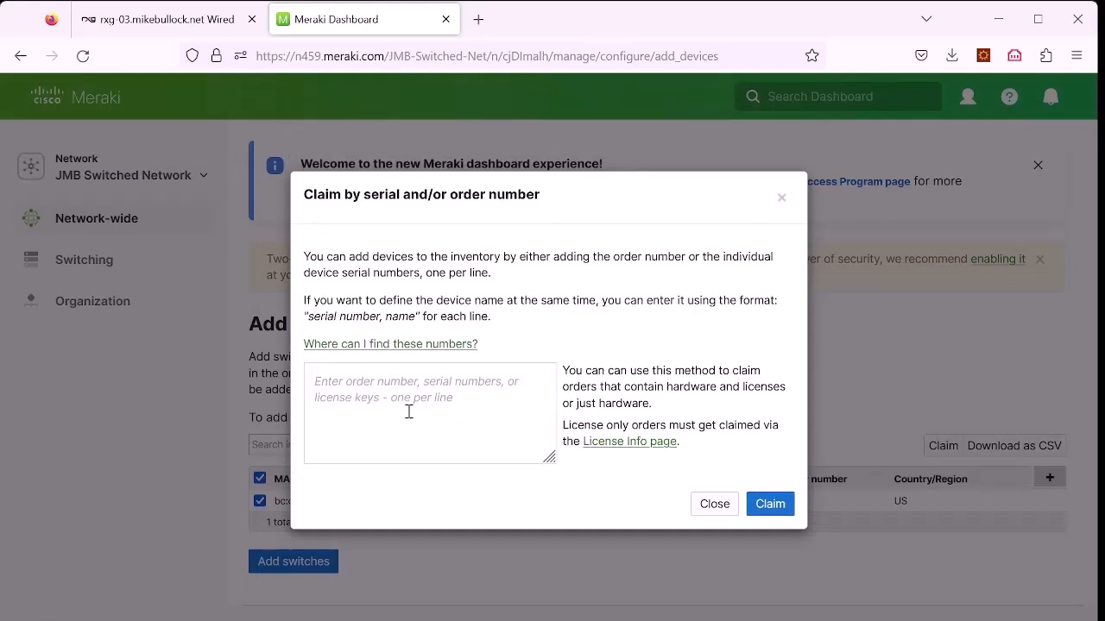
click(715, 504)
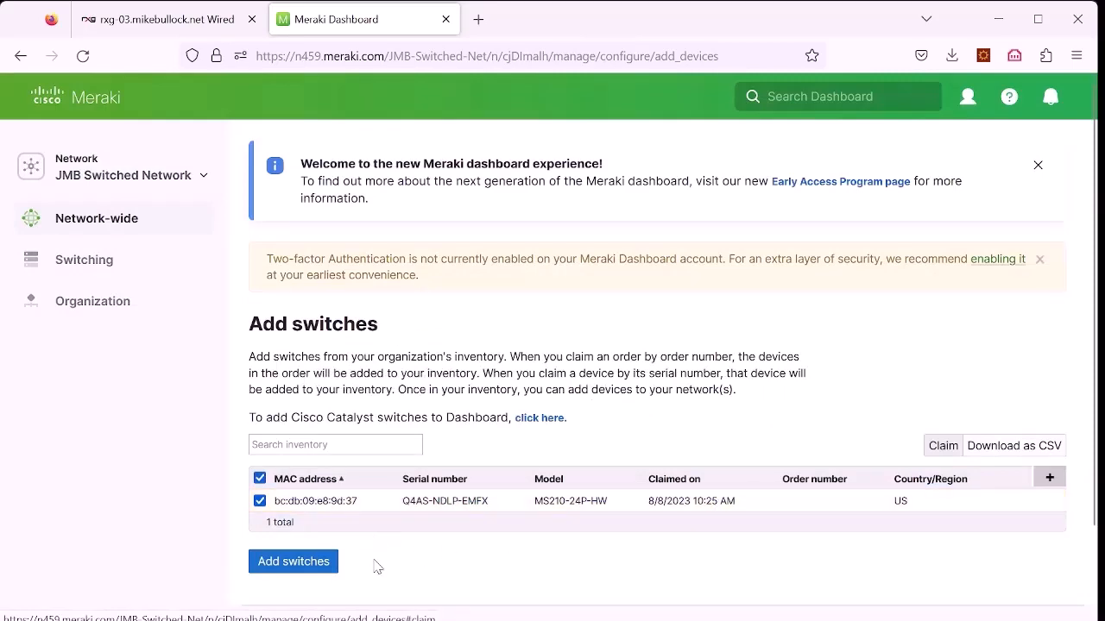
click(321, 566)
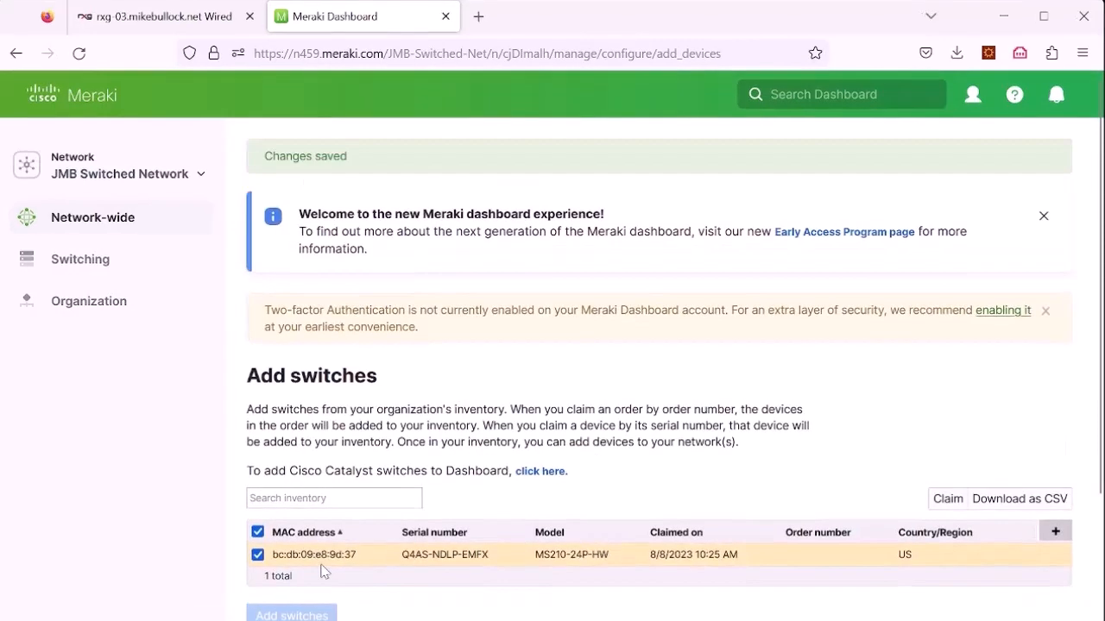
Open the newly added switch's details and review its status, LAN IP, gateway and serial number.
mouse_move(94, 272)
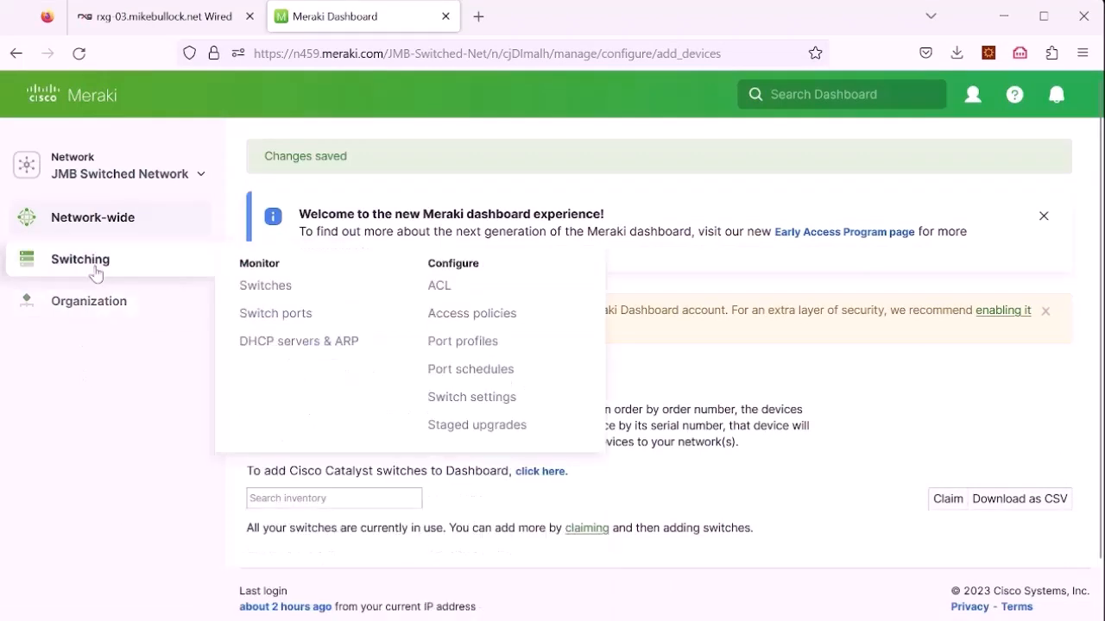
click(261, 290)
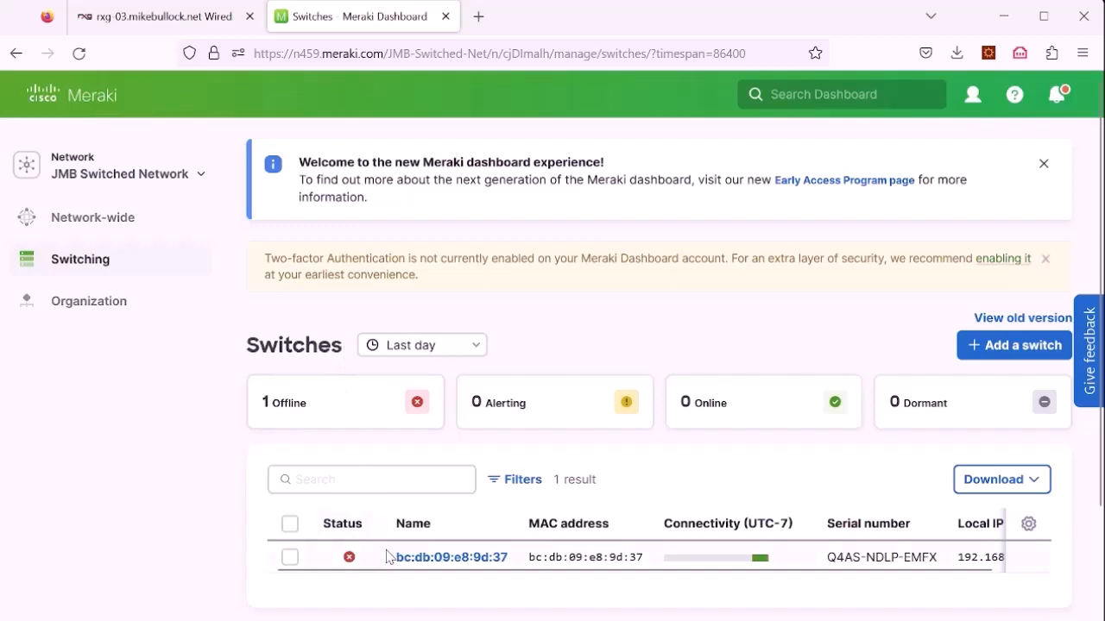
click(423, 558)
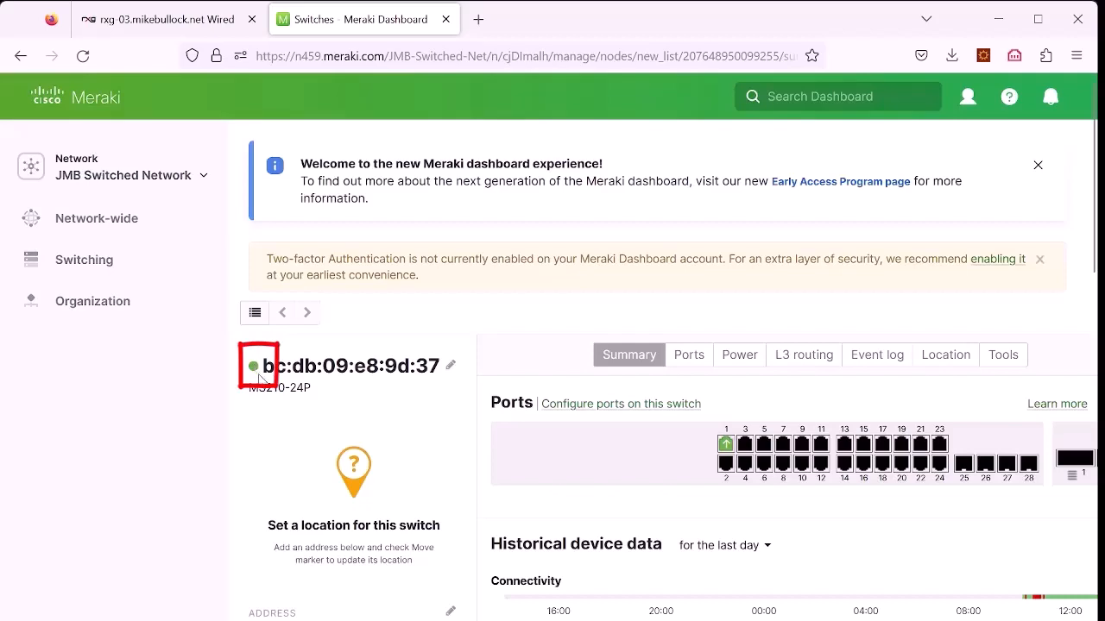
scroll(257, 376, down, 2)
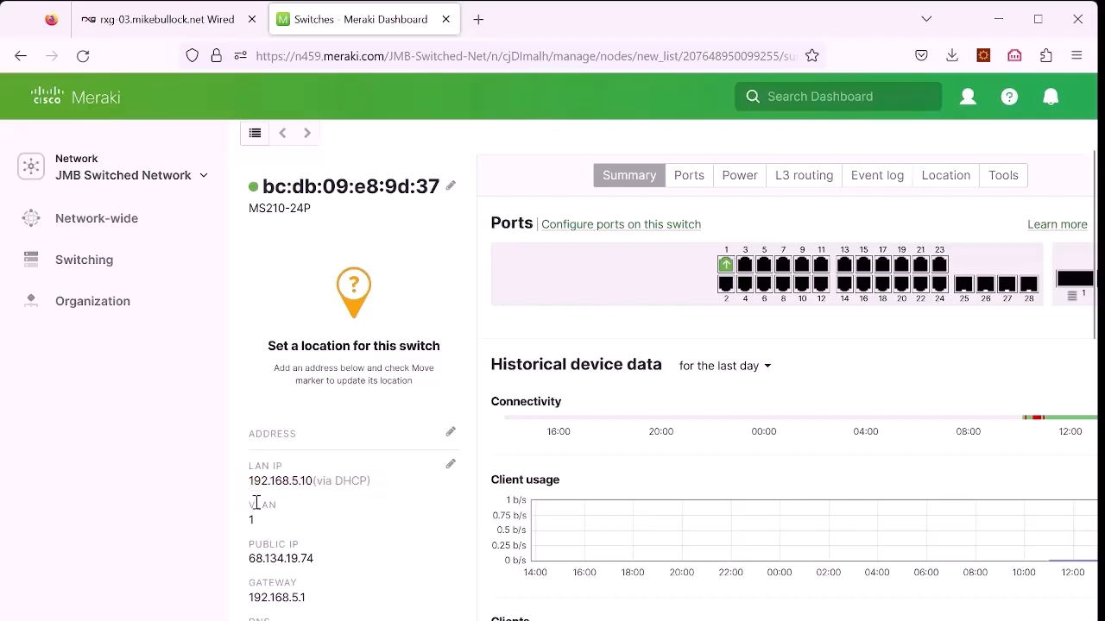
scroll(257, 504, down, 5)
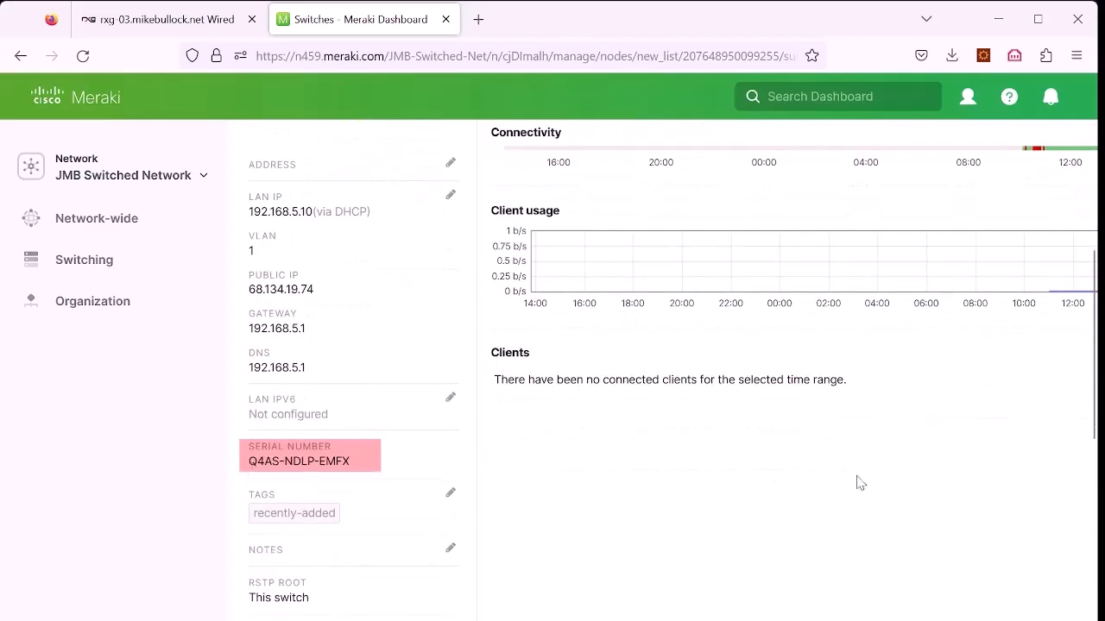
scroll(858, 482, up, 8)
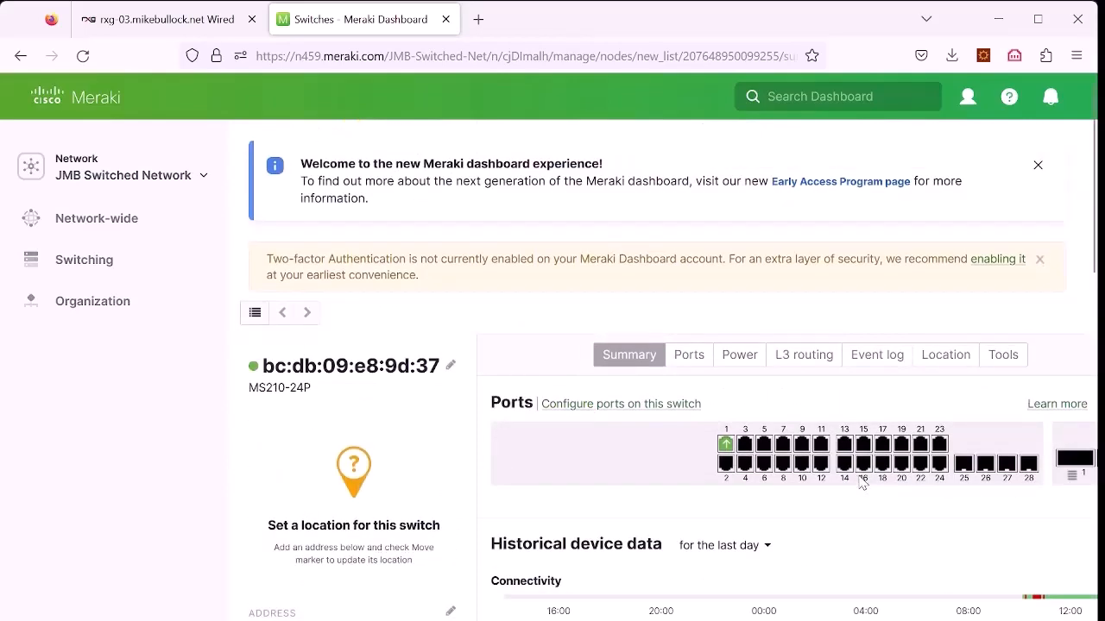
Check port 1's connection details and review the type and VLAN of all the switch's ports.
mouse_move(725, 444)
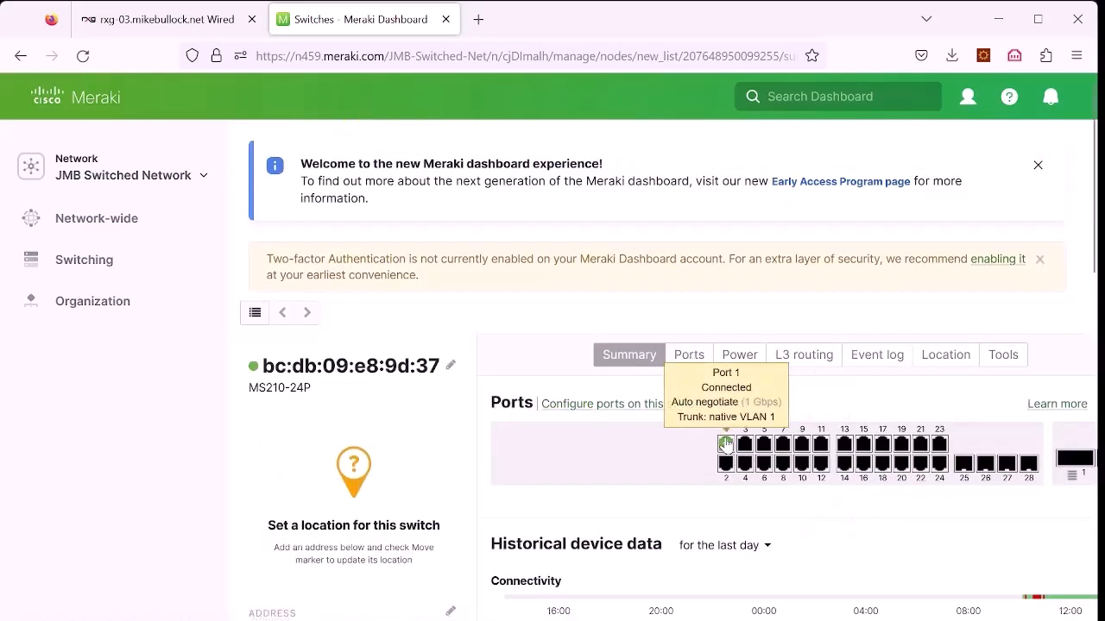
click(678, 359)
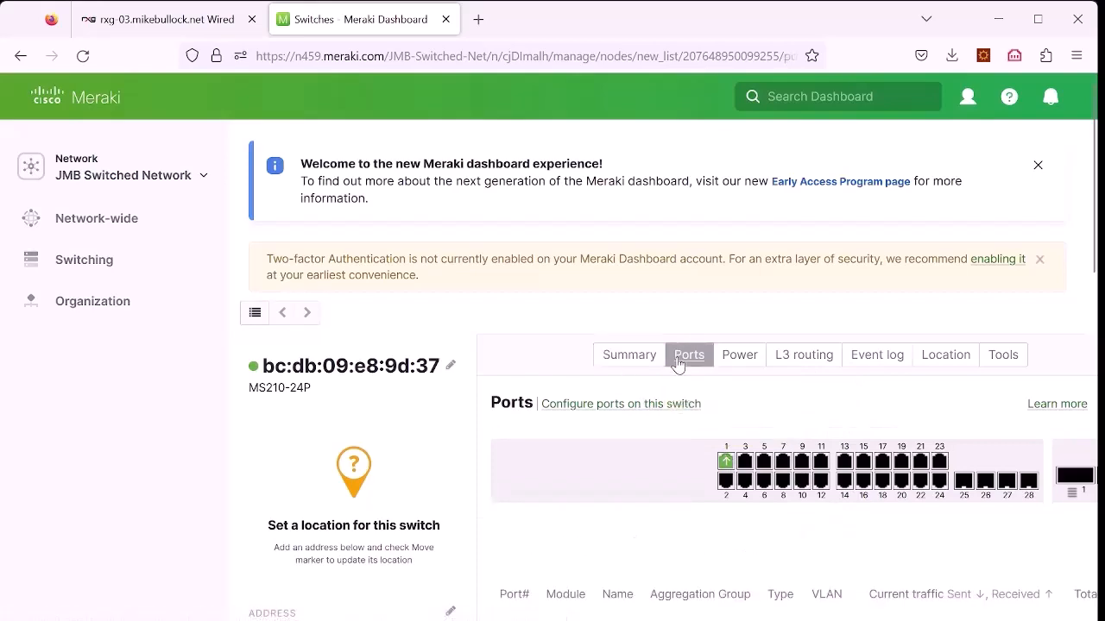
scroll(678, 363, down, 5)
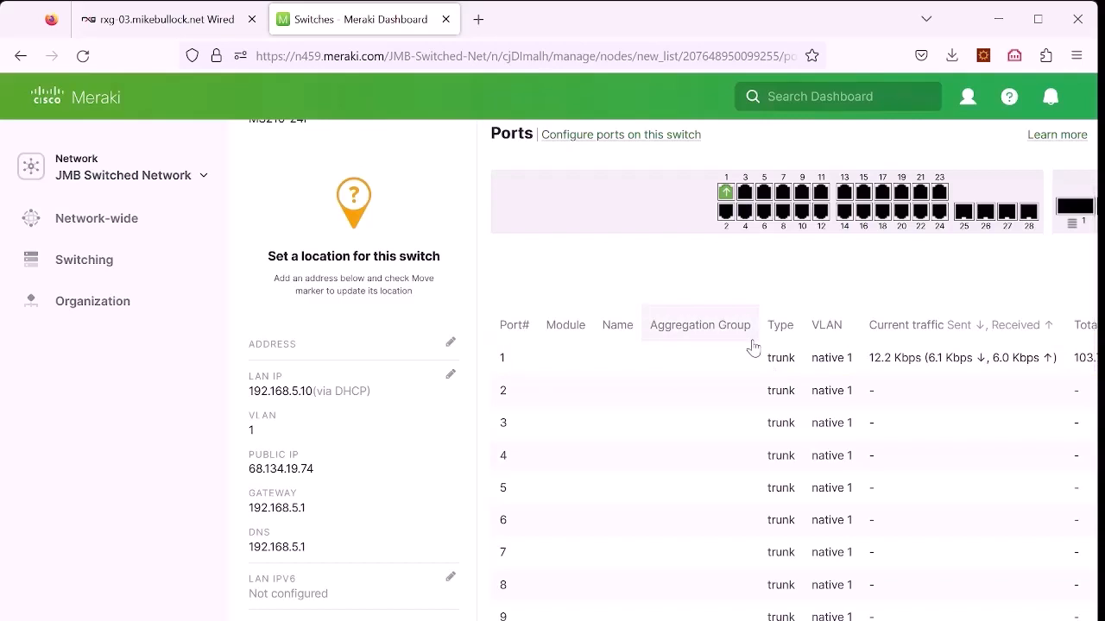
Generate a new API key from the account profile, copy it and acknowledge that it is stored.
click(968, 101)
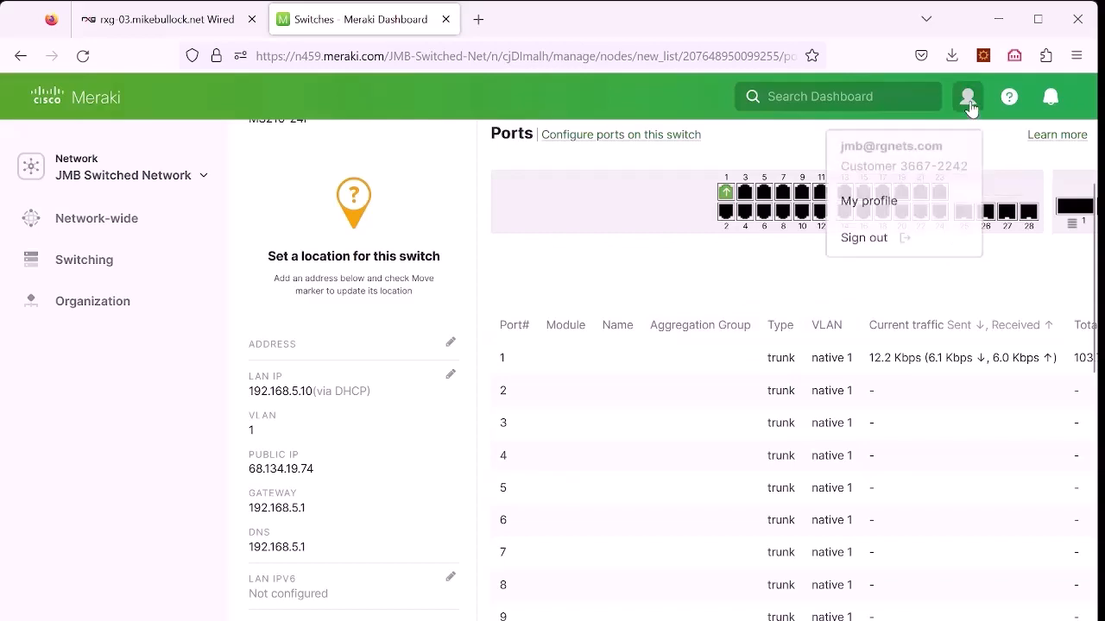
click(869, 204)
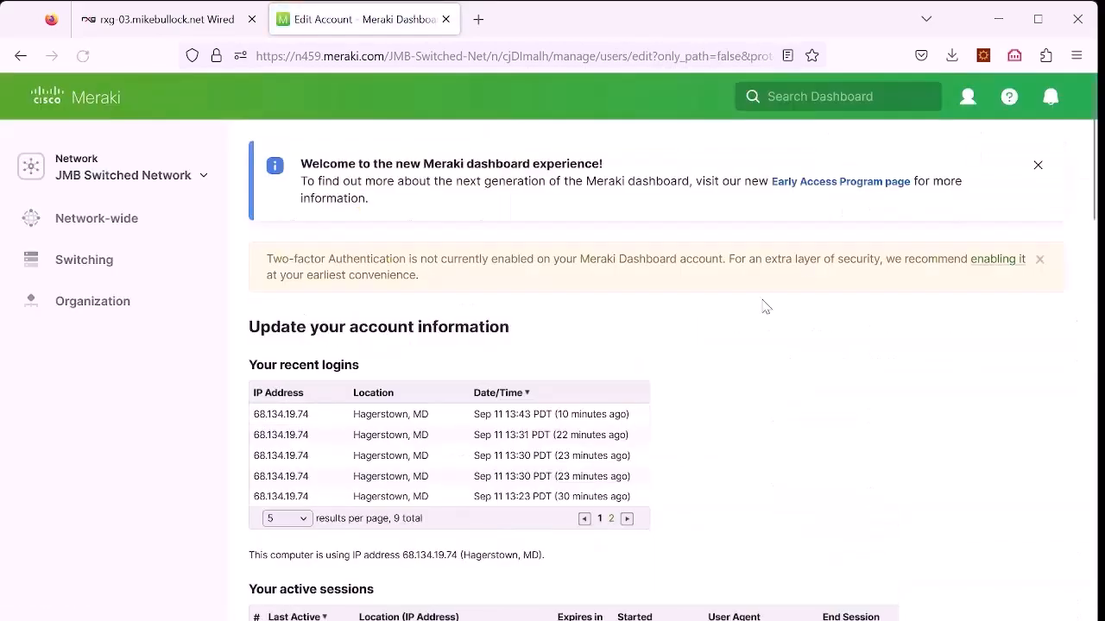
scroll(764, 306, down, 8)
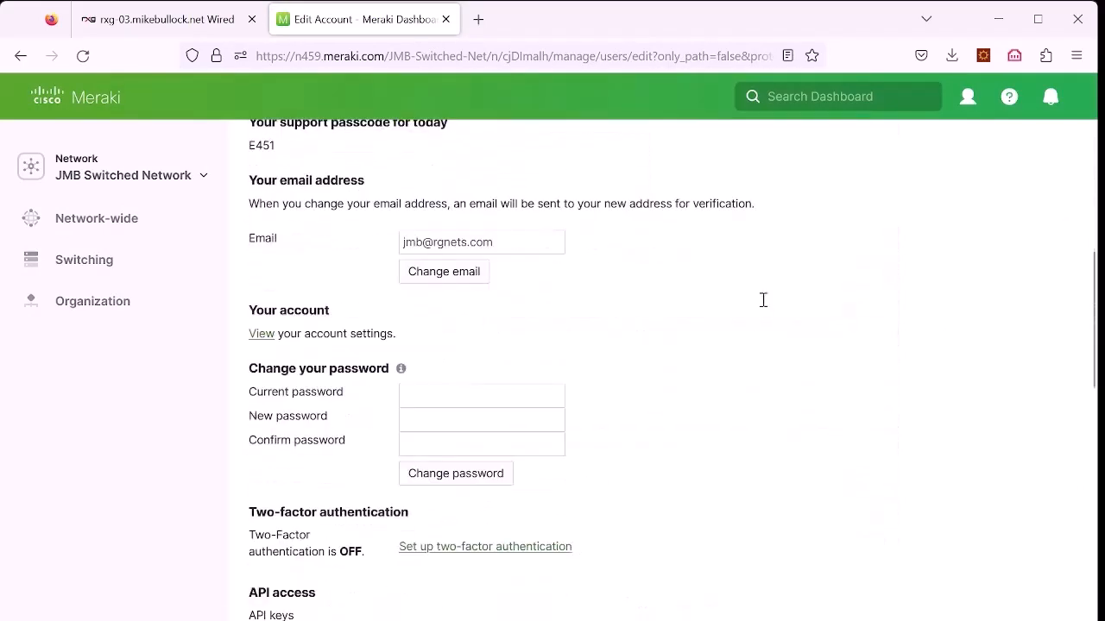
scroll(764, 307, down, 5)
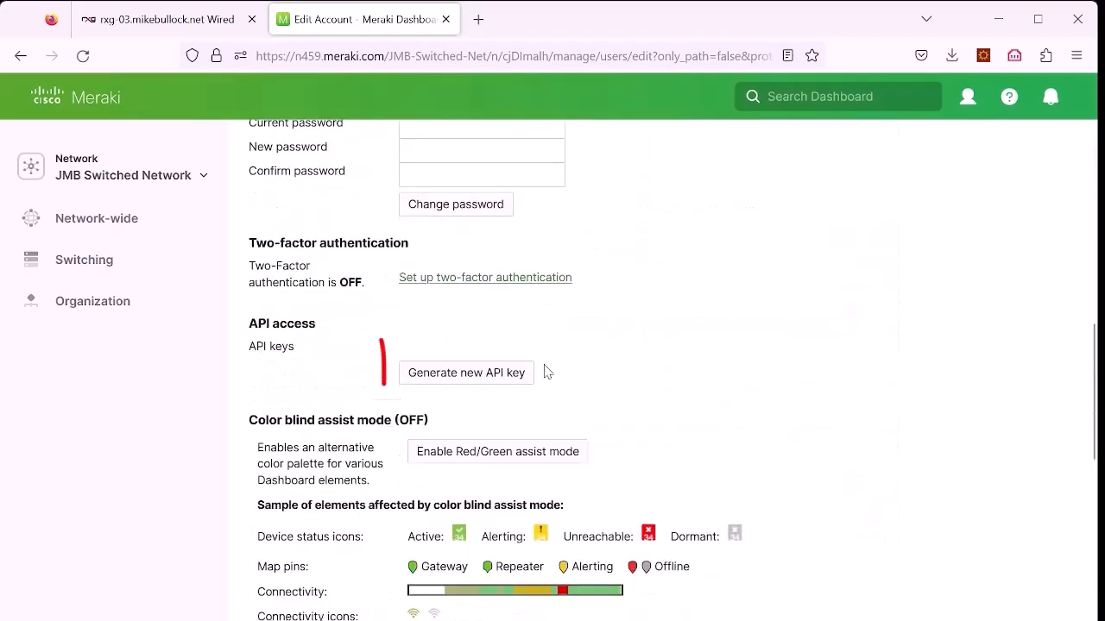
click(483, 387)
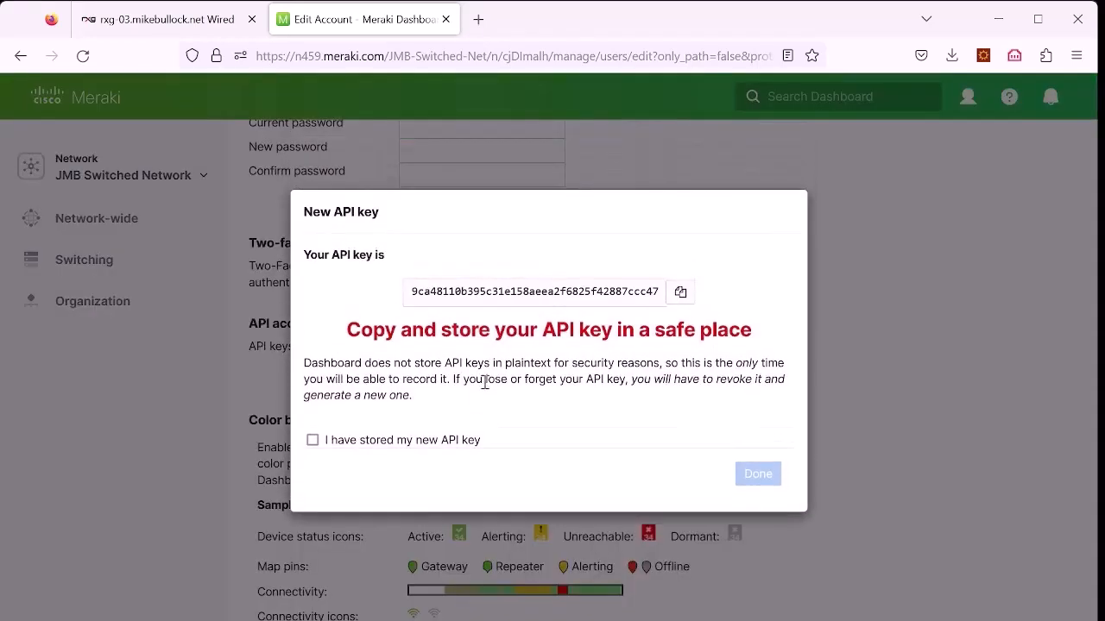
click(681, 294)
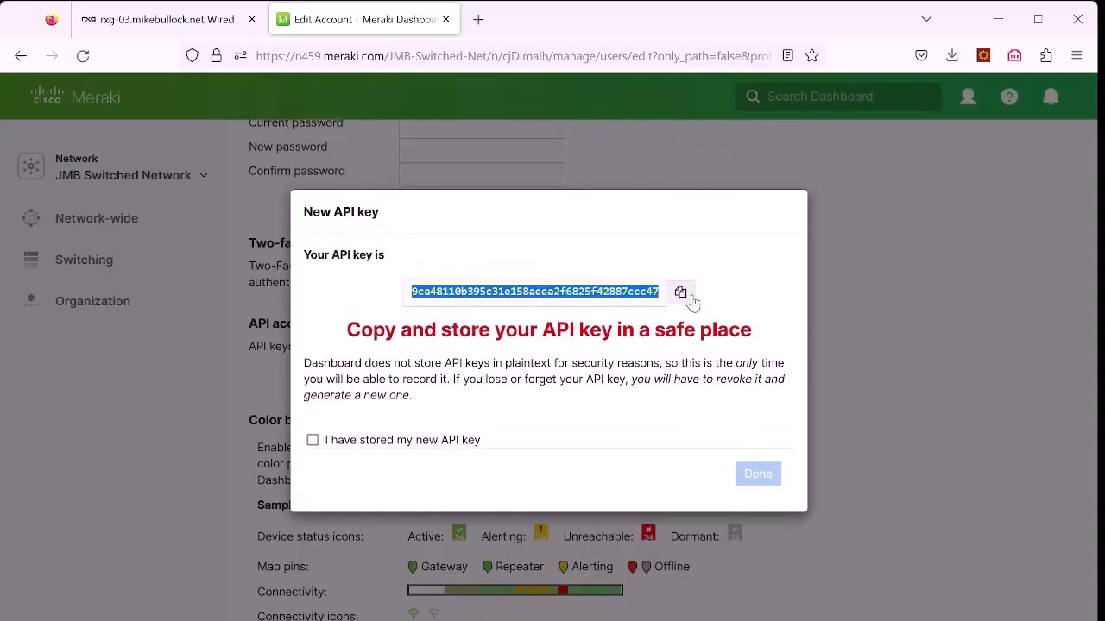
click(316, 442)
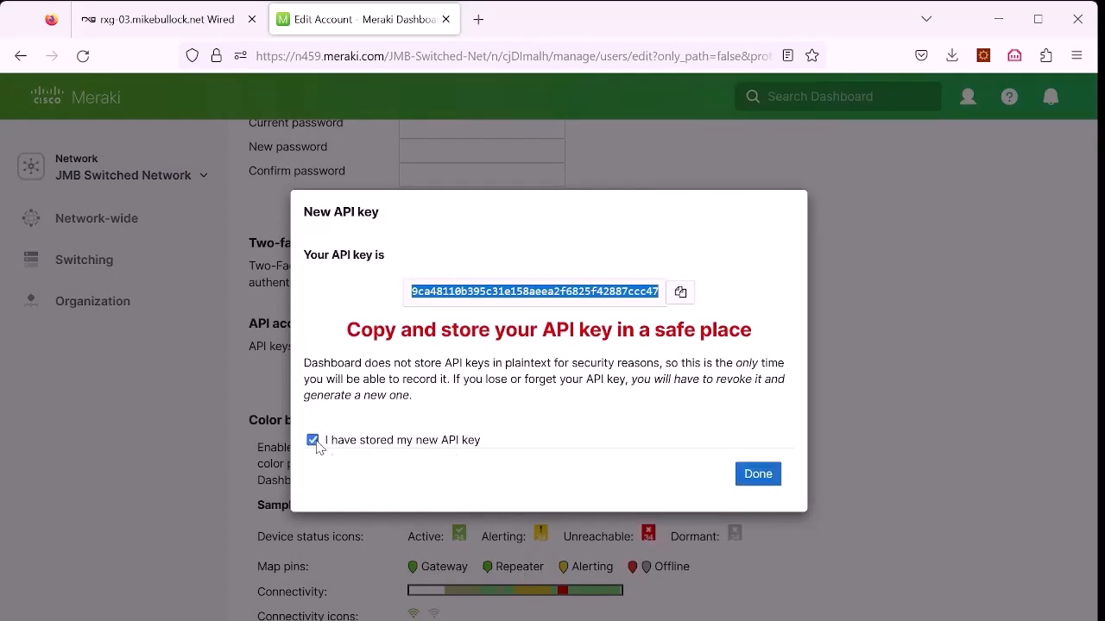
click(749, 475)
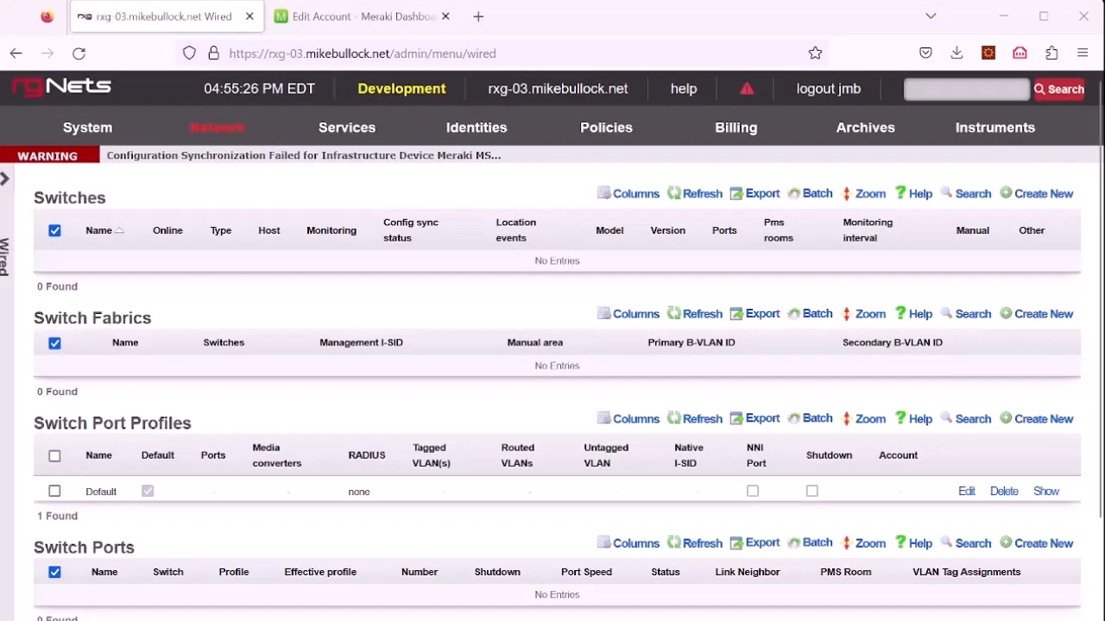
In the rXg admin console, create a new switch record among the wired network devices, named Meraki MS210-24P.
mouse_move(228, 132)
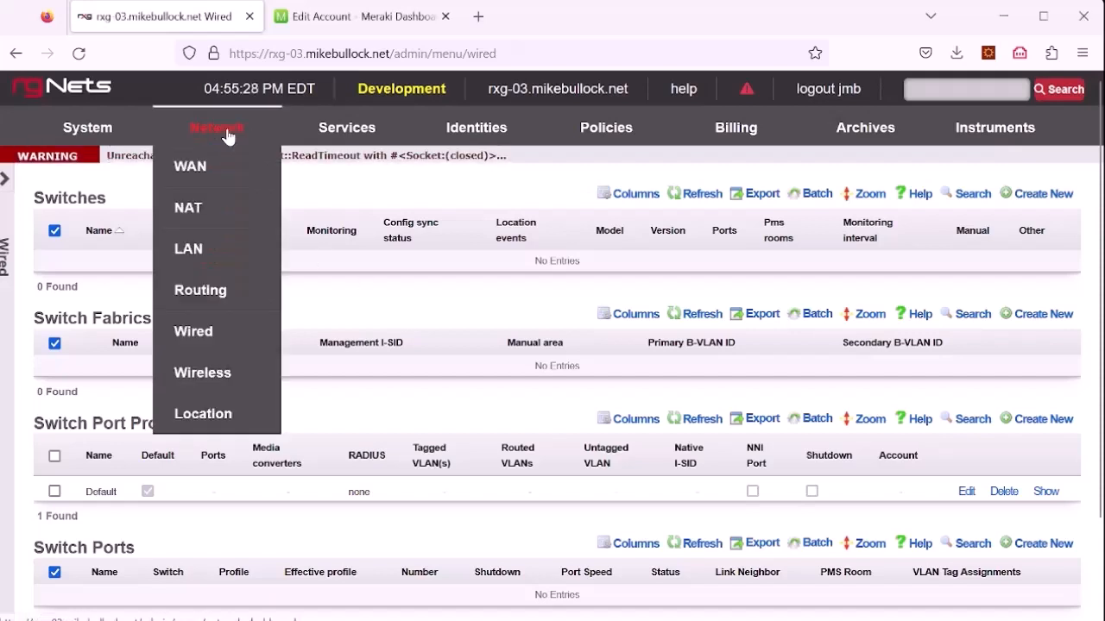
click(220, 338)
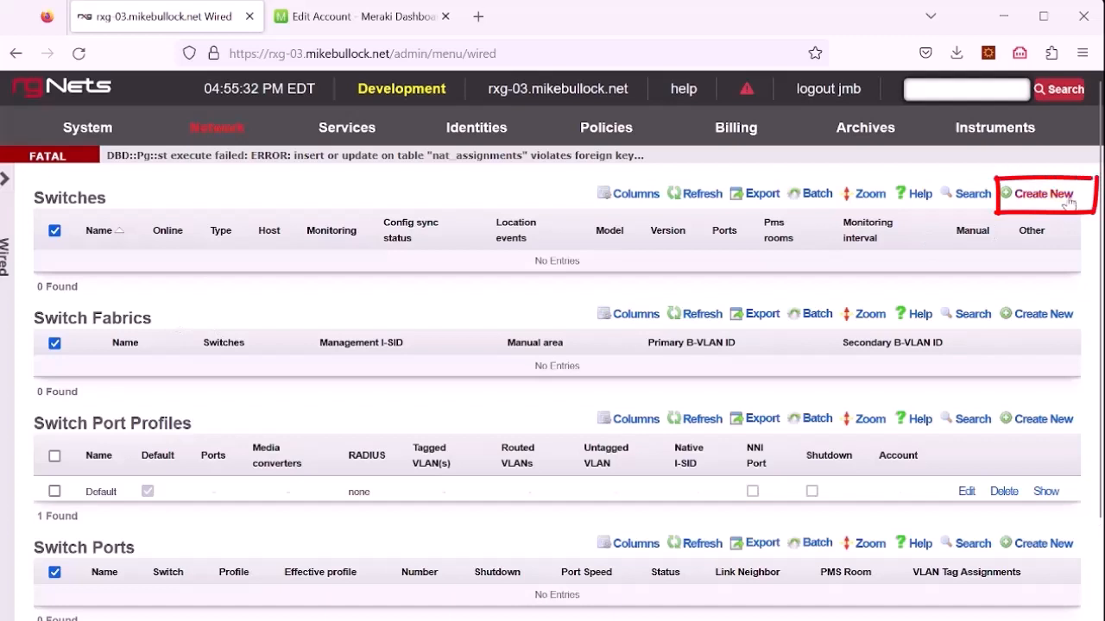
click(1069, 199)
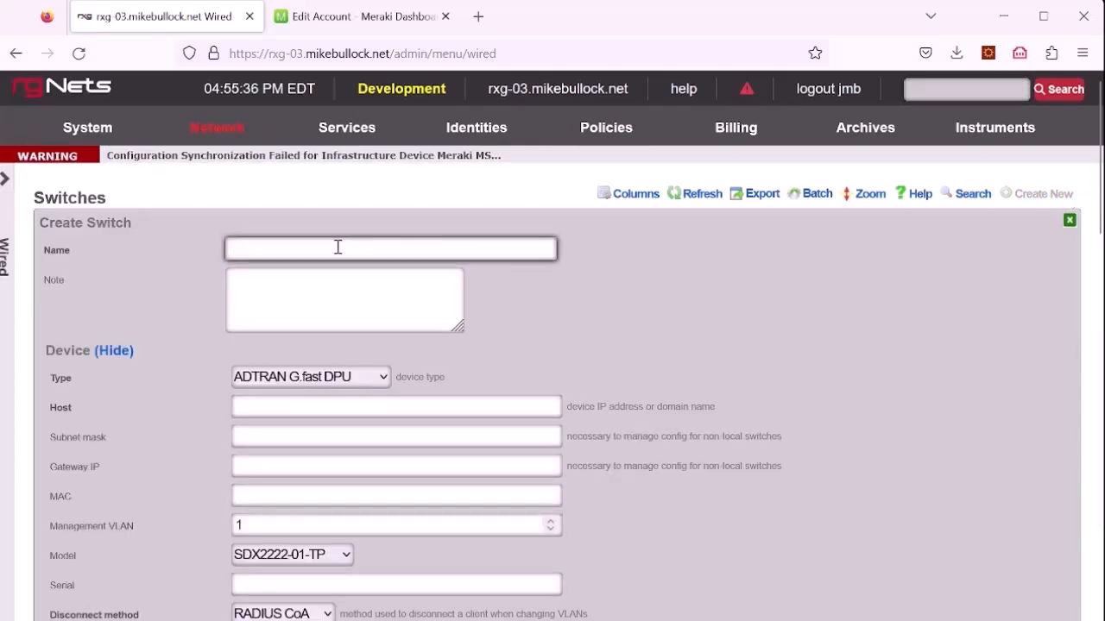
text(M)
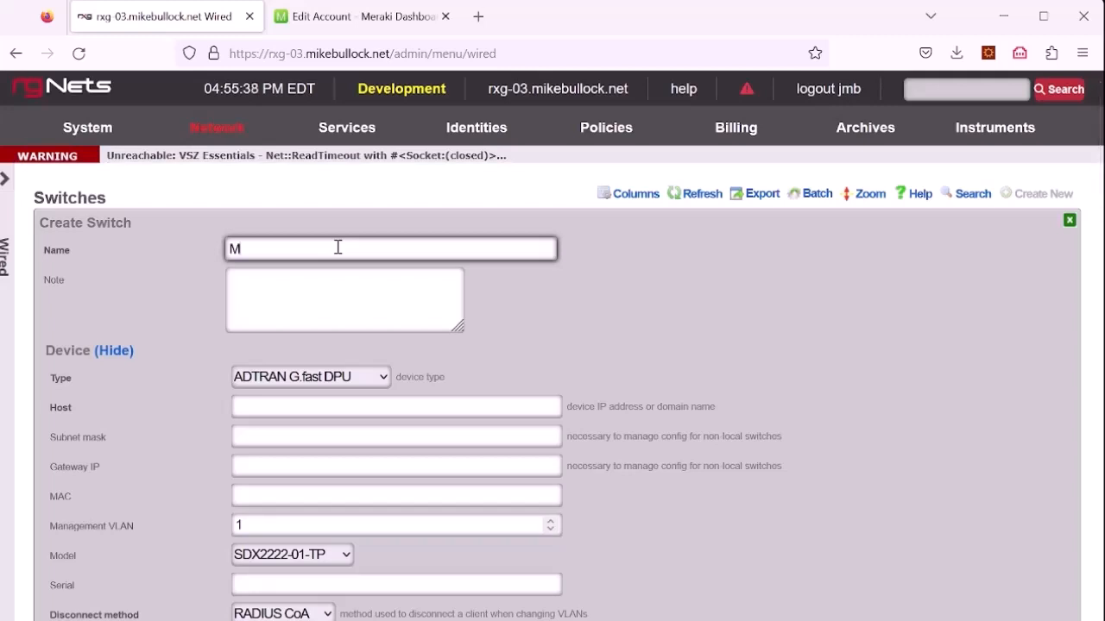
text(eraki MS210-24P)
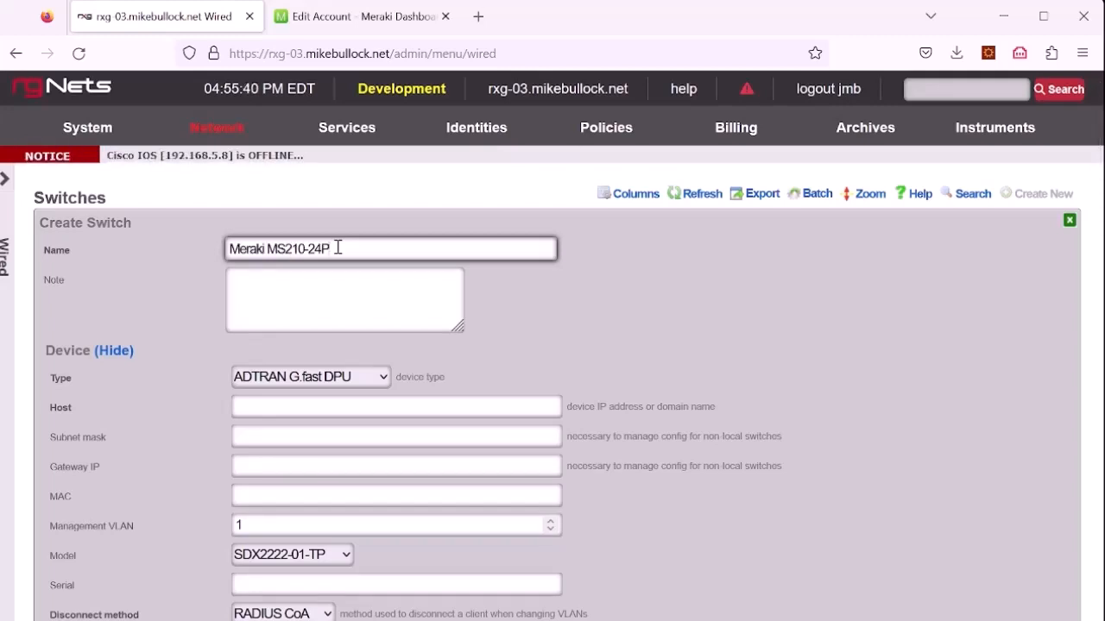
Set the new switch's device type to Meraki MS and its host to 192.168.5.10.
click(320, 384)
click(305, 331)
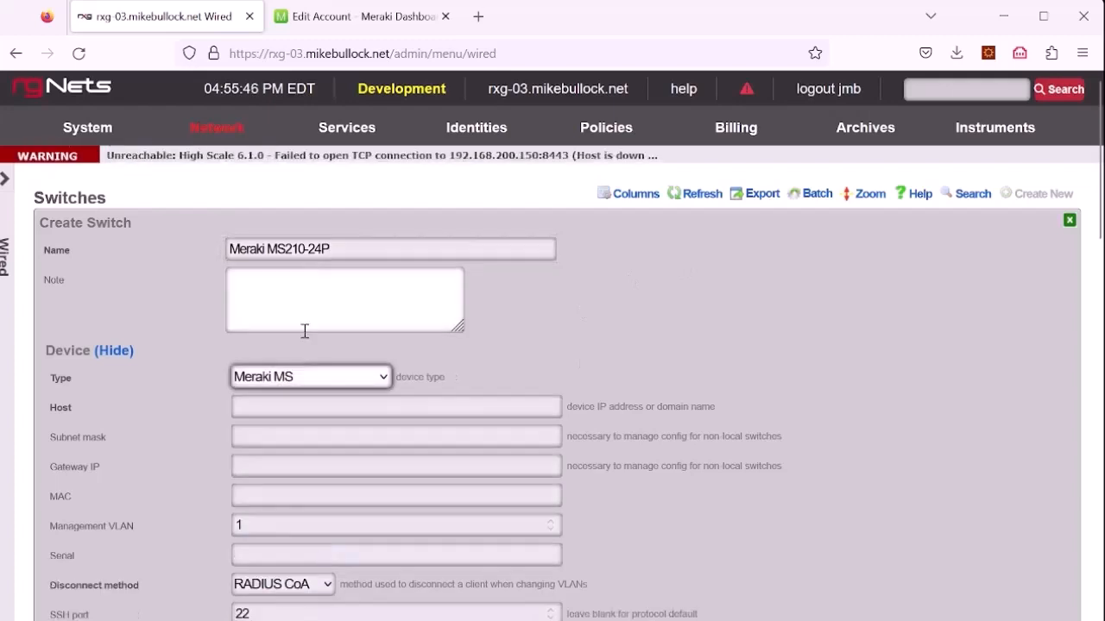
click(286, 407)
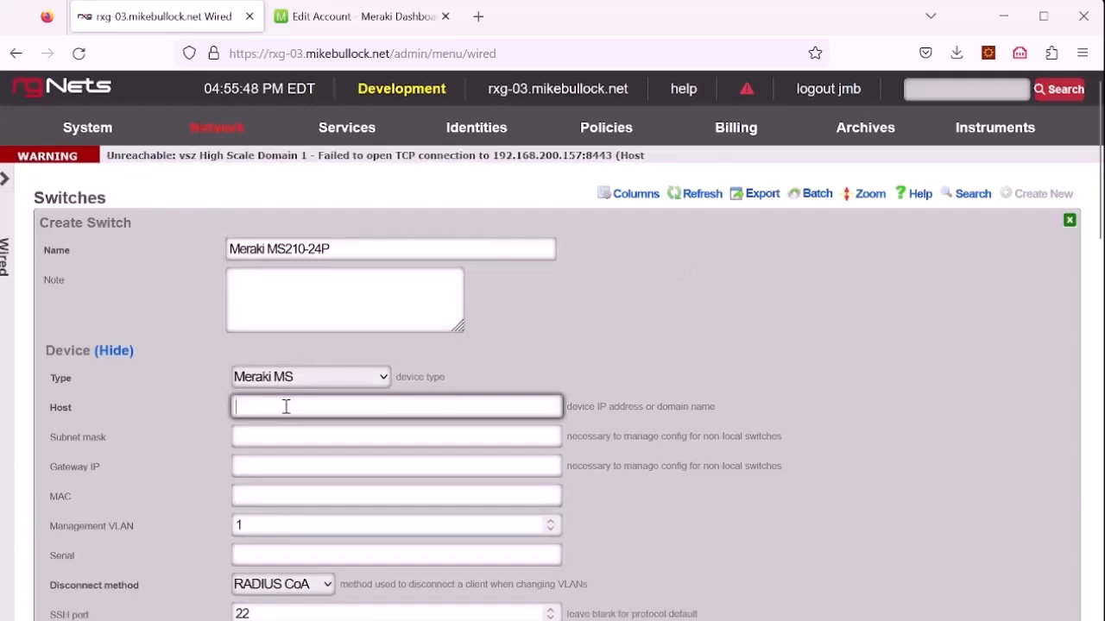
text(192.)
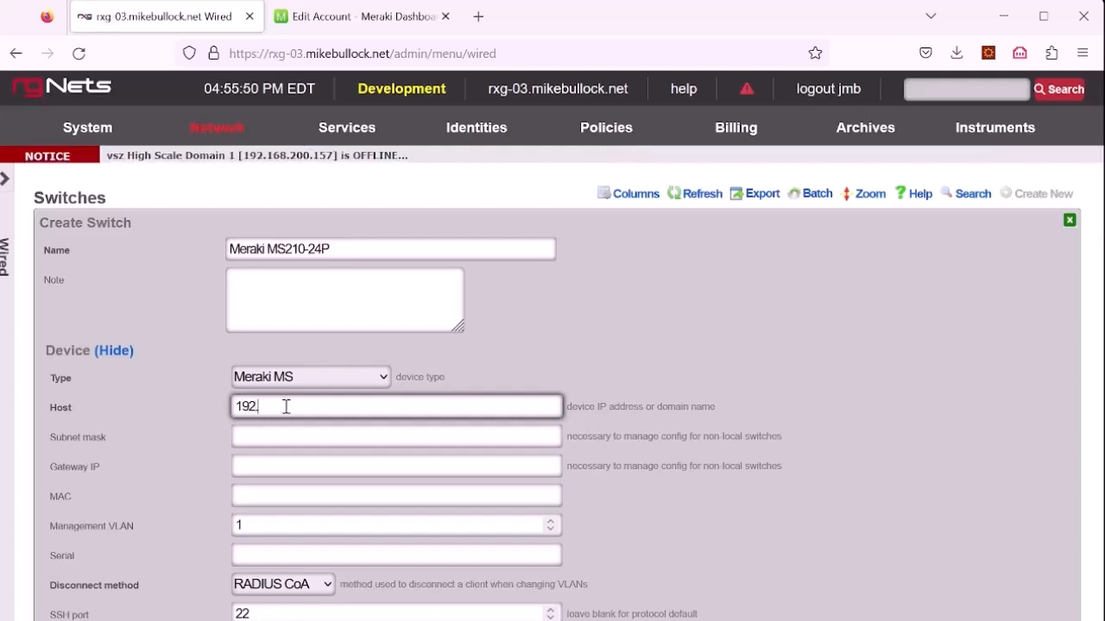
text(168.5.10)
Fill in the new switch's serial number with the one copied from the other window.
scroll(284, 406, down, 2)
click(285, 373)
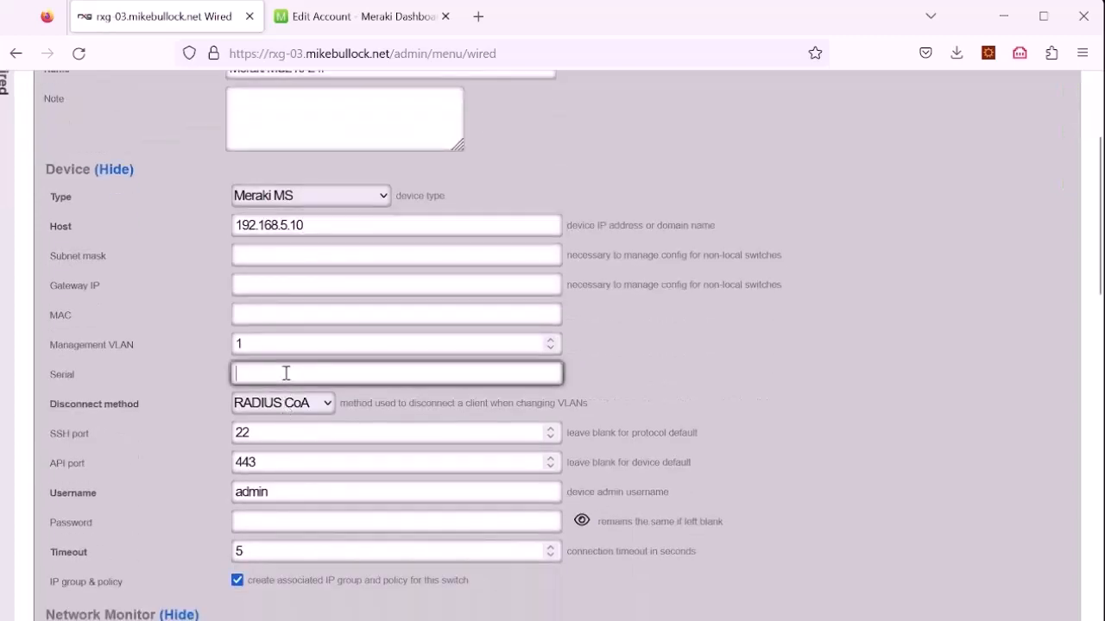
key(alt+Tab)
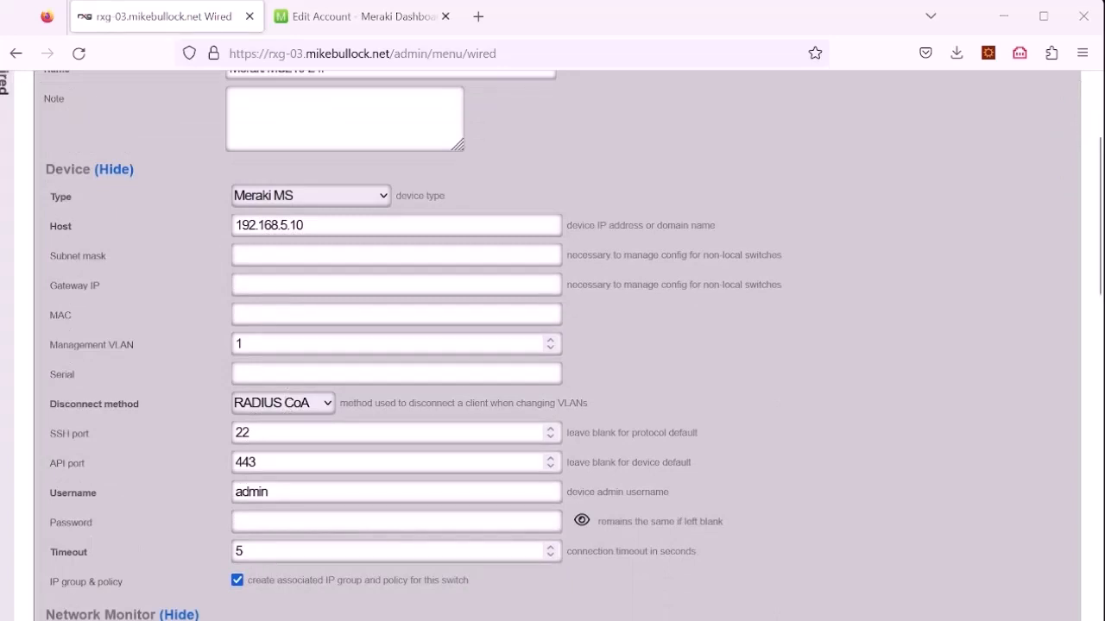
key(alt+Tab)
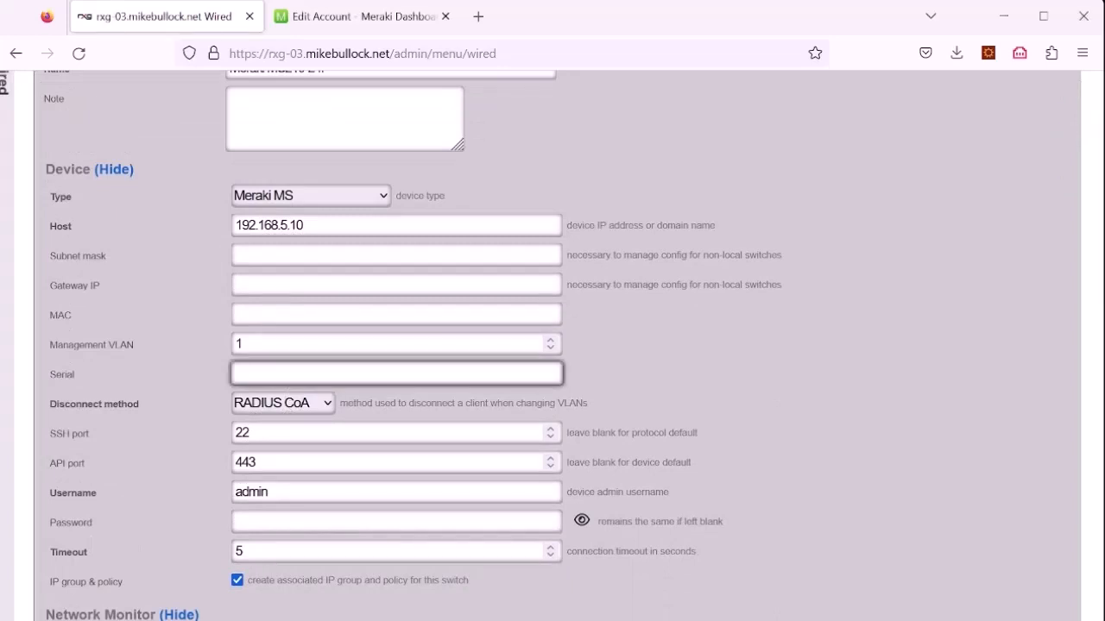
key(ctrl+v)
Paste the Meraki API key as the switch's password and create the switch record.
key(Tab)
key(Tab)
key(Tab)
key(Tab)
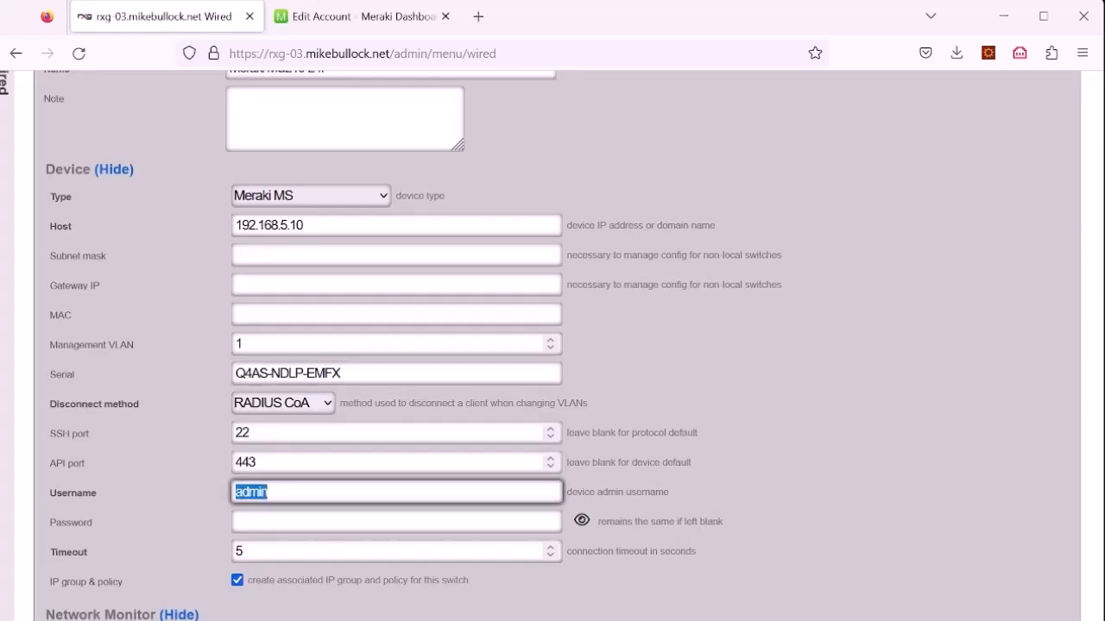
key(Tab)
key(alt+Tab)
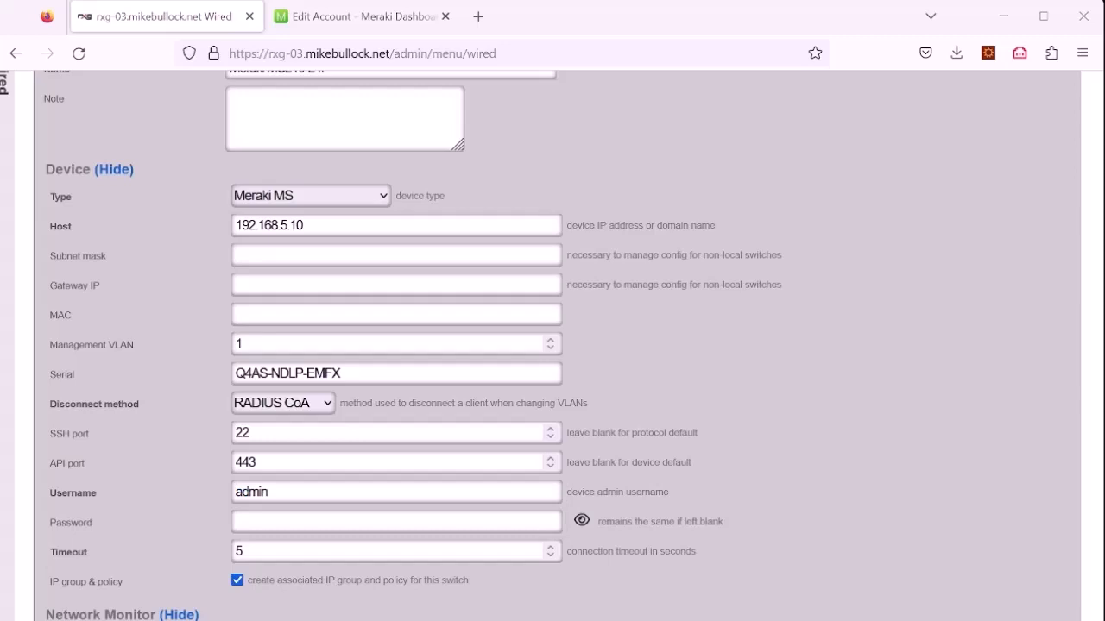
click(335, 528)
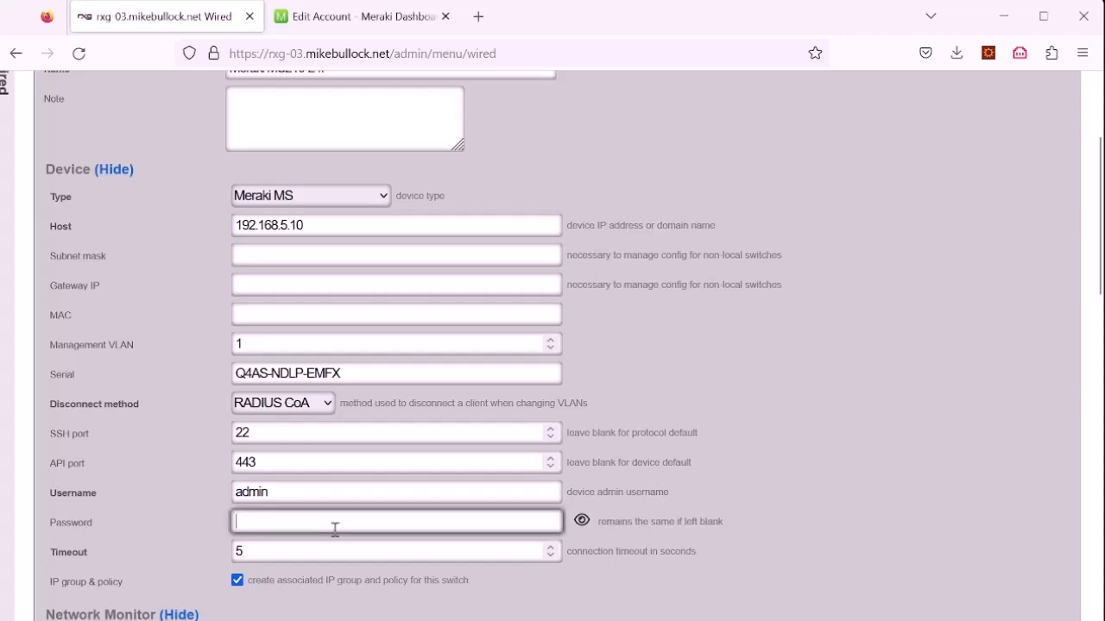
key(ctrl+v)
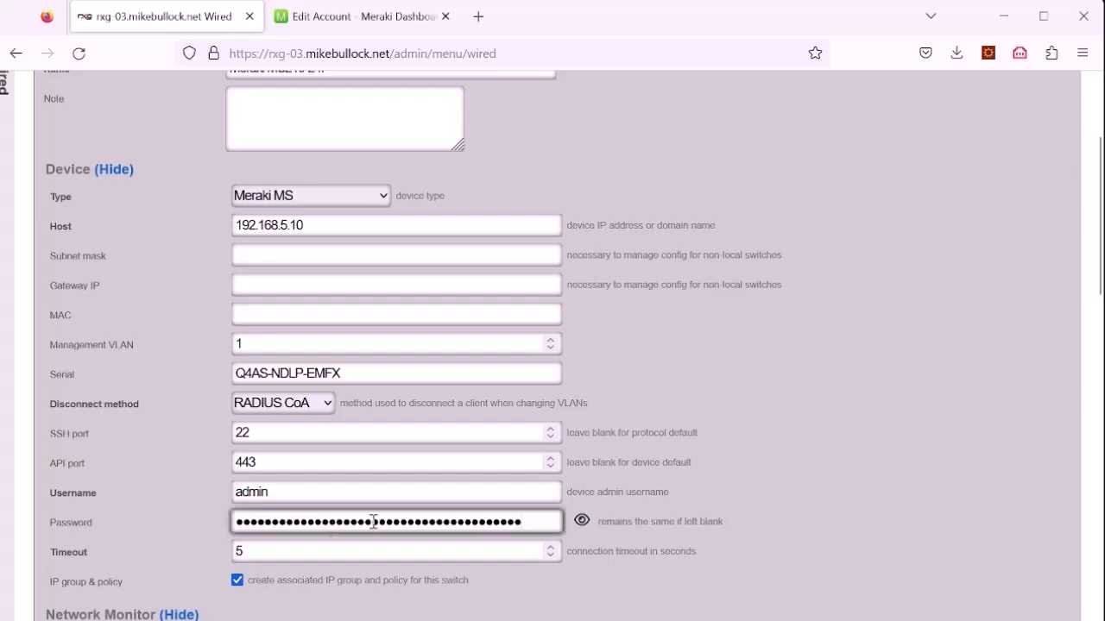
scroll(870, 510, down, 10)
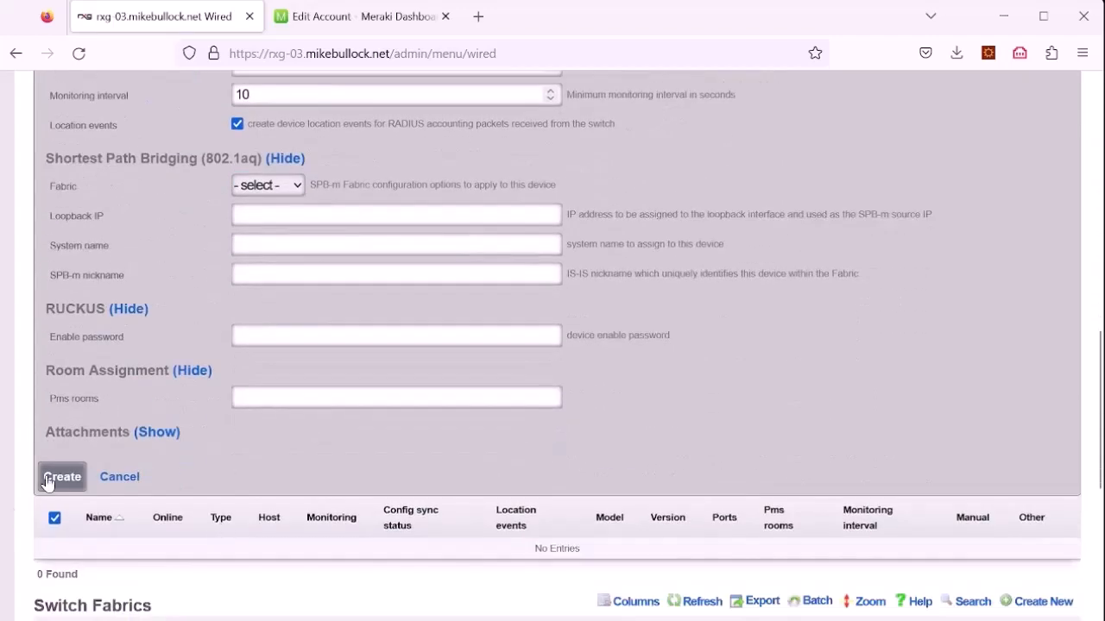
click(53, 478)
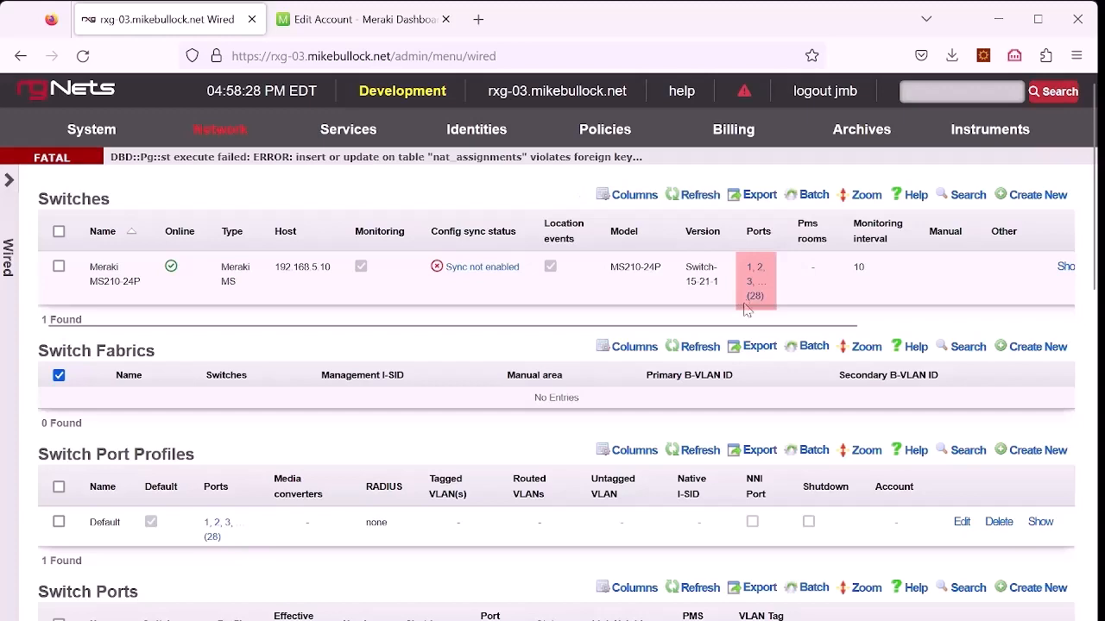
Review the Meraki MS210-24P's imported switch ports with their profile, speed, status and link neighbors.
scroll(481, 377, down, 3)
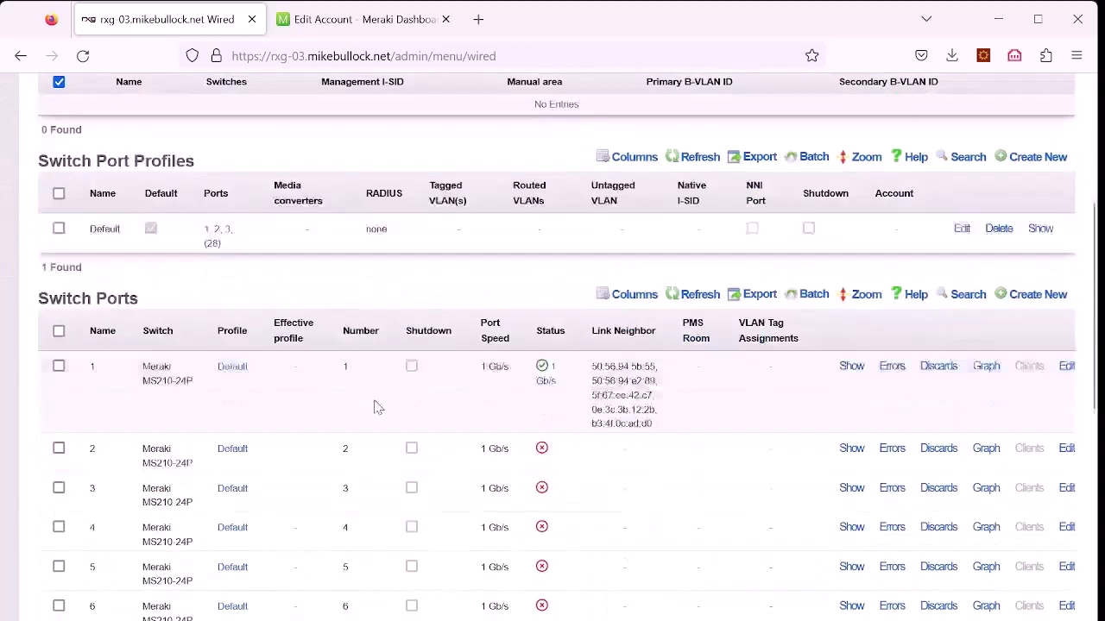
scroll(377, 407, down, 1)
scroll(158, 269, down, 1)
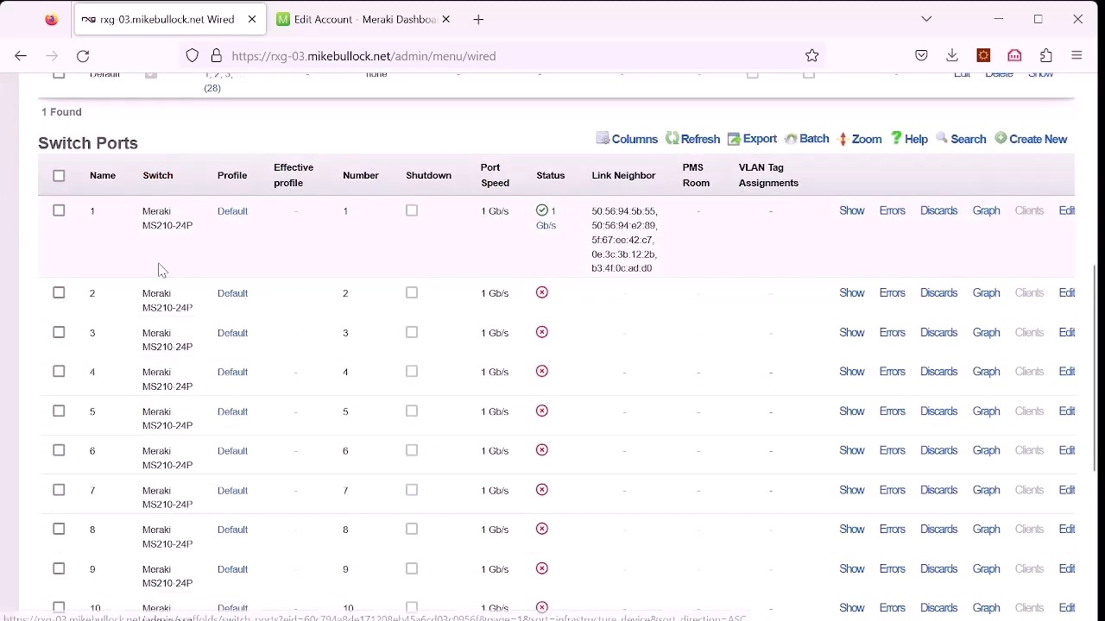
scroll(158, 269, down, 4)
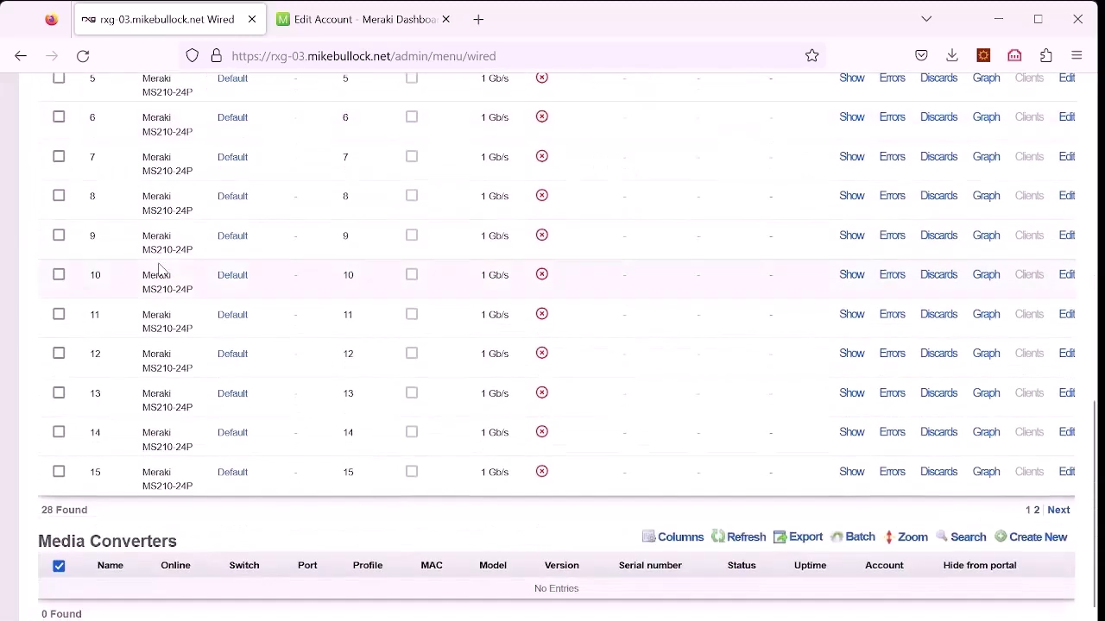
scroll(158, 269, up, 9)
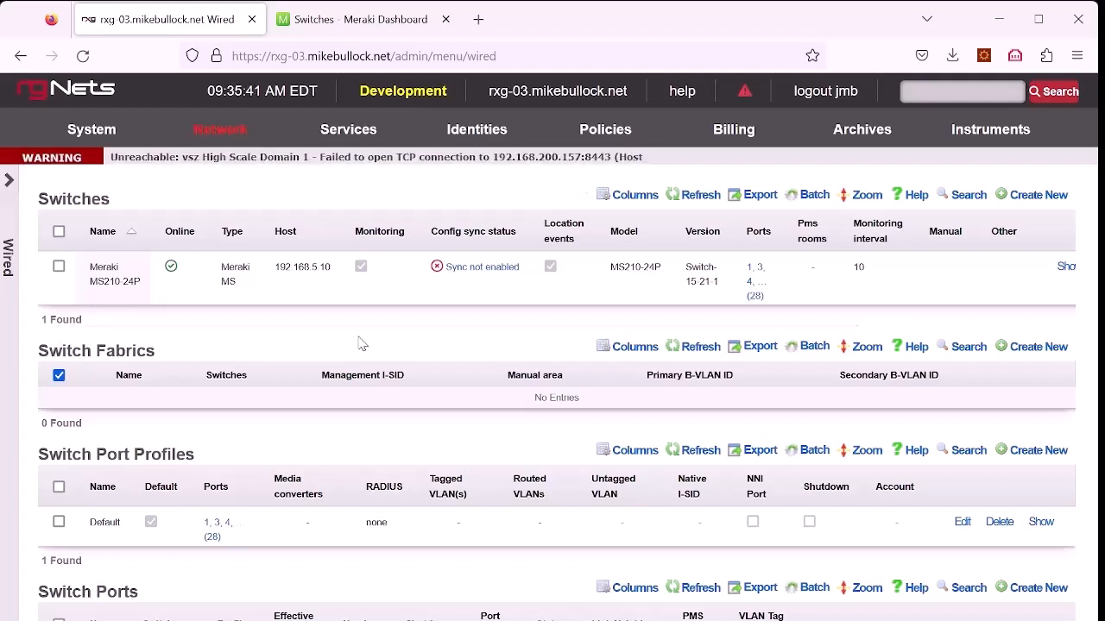
Generate the configuration diff for the Meraki MS210-24P and enable config synchronization with write memory on, accepting the connectivity warning.
click(479, 275)
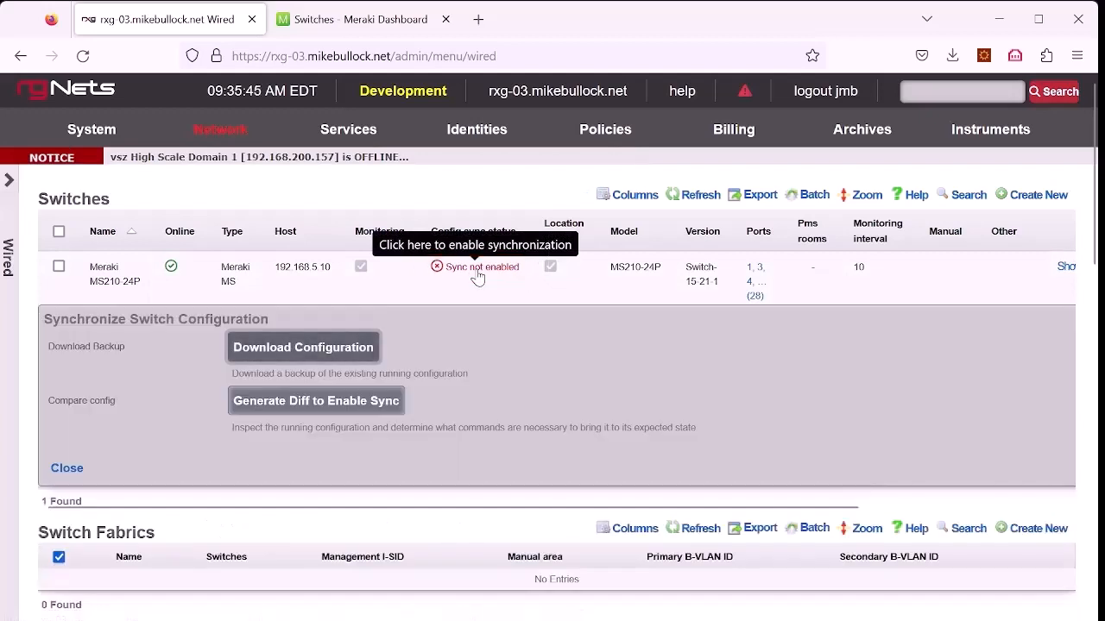
click(301, 403)
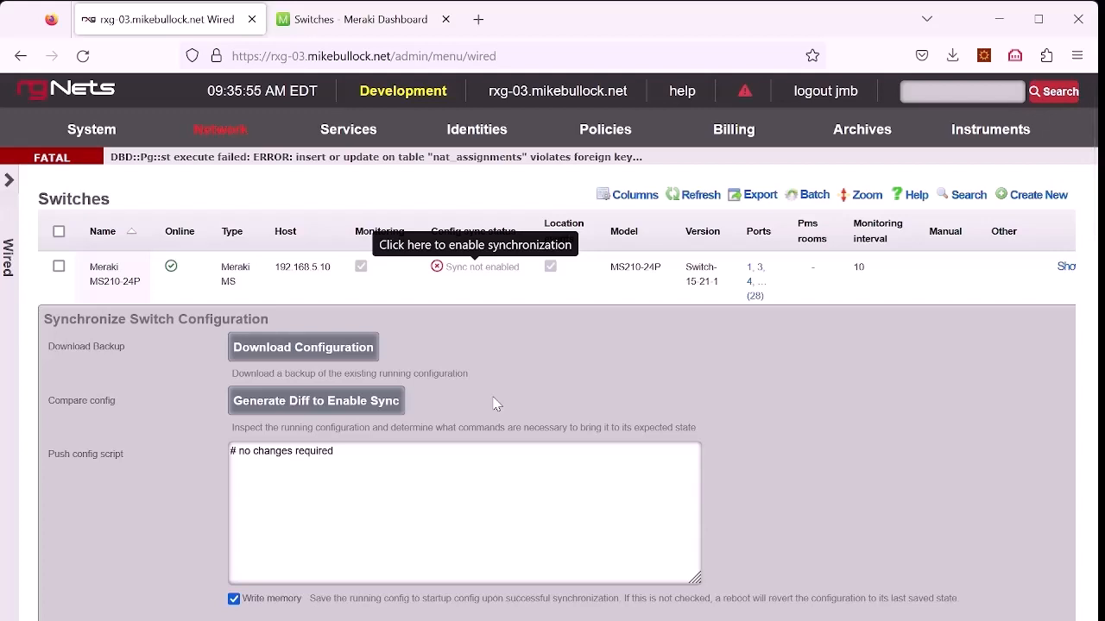
scroll(344, 465, down, 2)
click(344, 467)
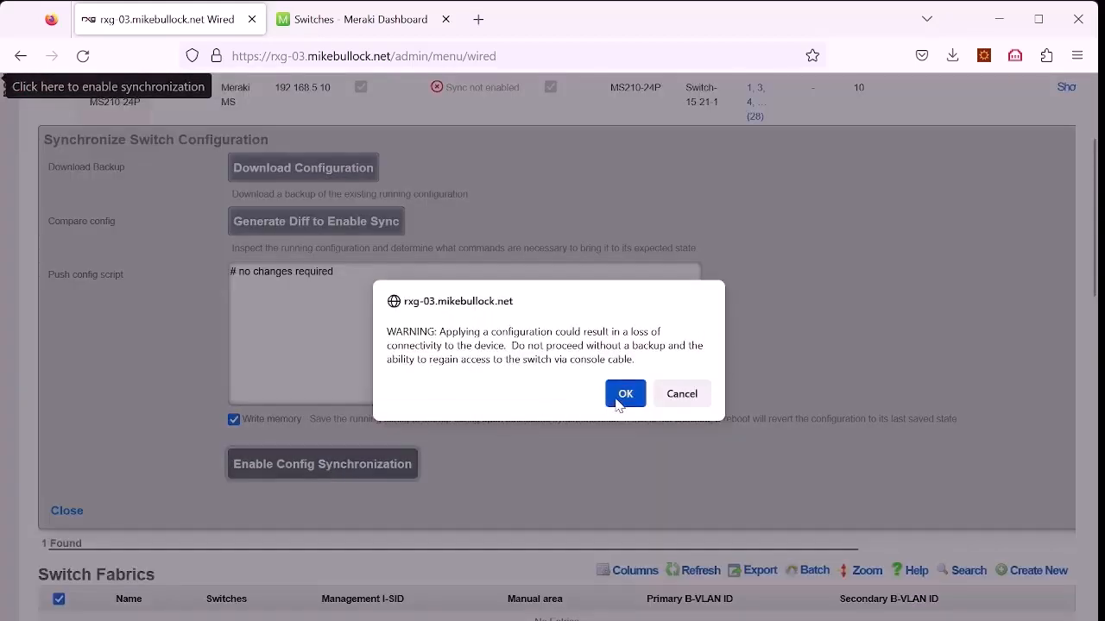
click(618, 399)
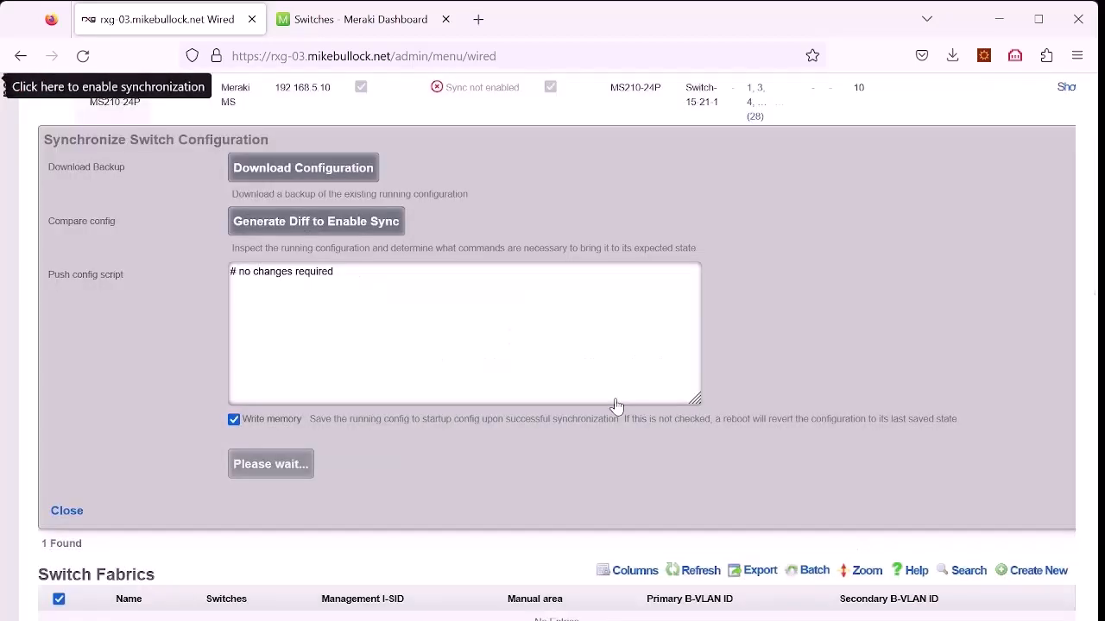
scroll(525, 456, down, 3)
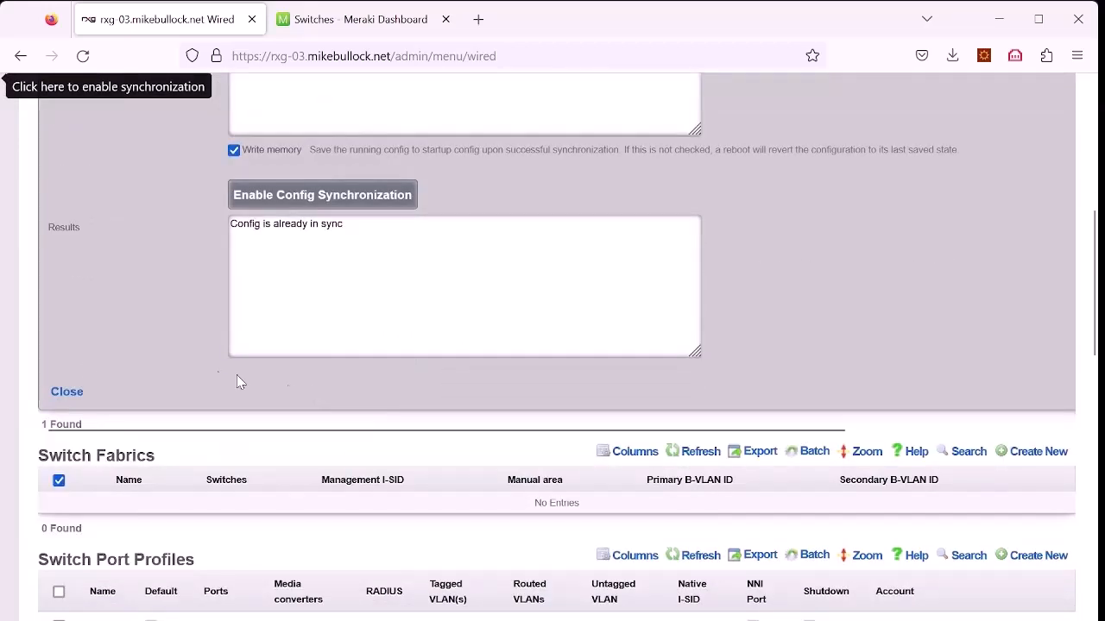
click(69, 394)
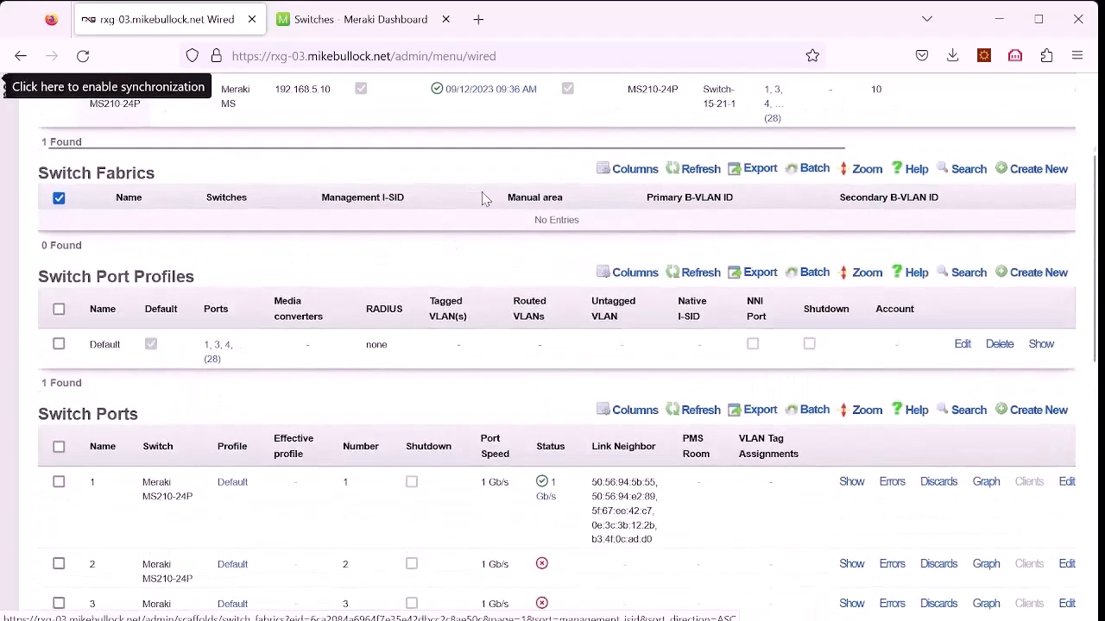
Start a new switch port profile named "Untagged Vlan 2, tagged 100-199" and assign port 2 of the Meraki MS210-24P to it.
scroll(483, 198, up, 2)
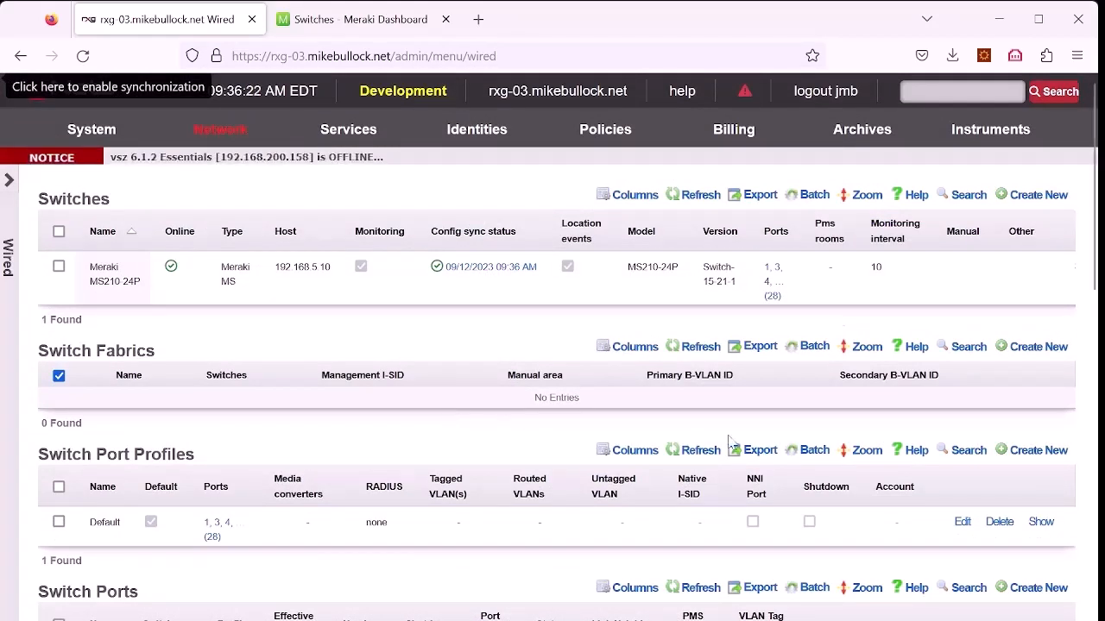
click(1044, 451)
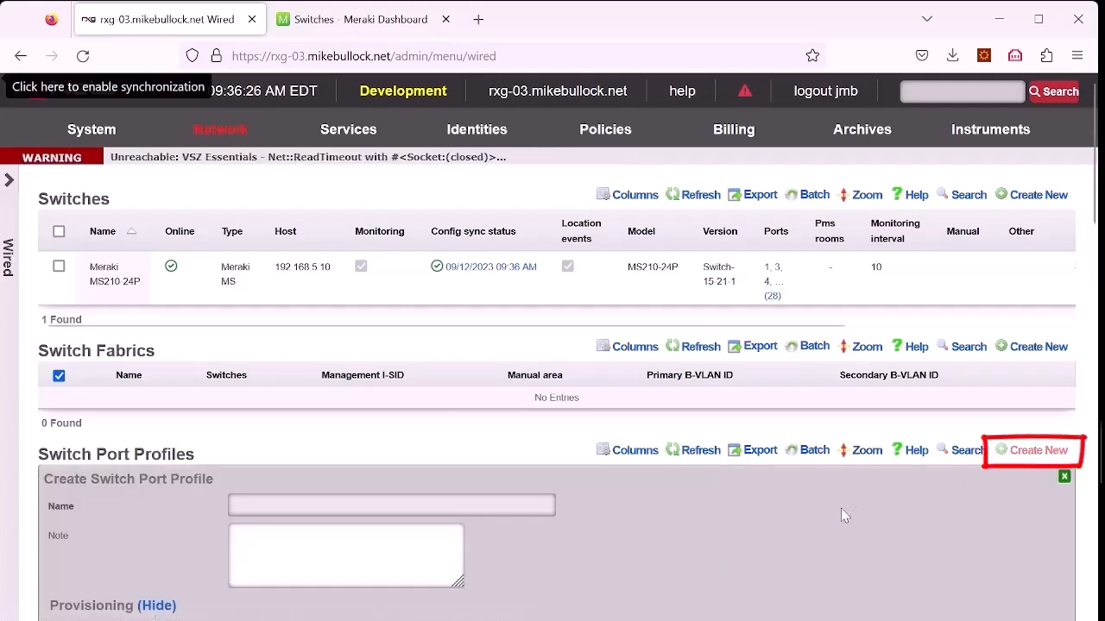
scroll(840, 509, down, 3)
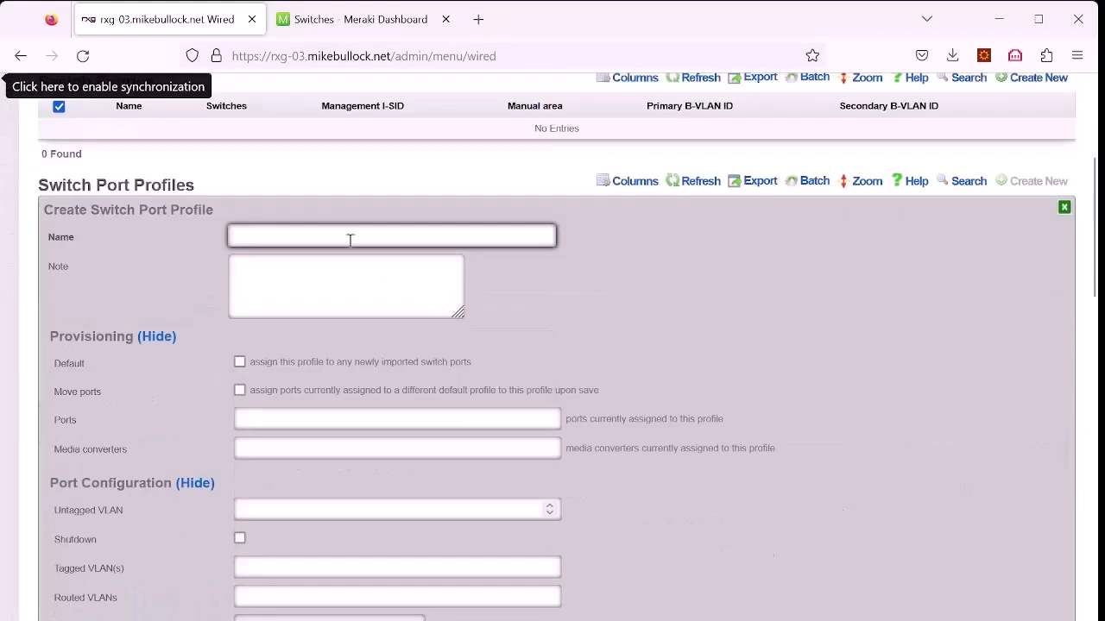
text(Untagged Vlan 2, tagged 100-199)
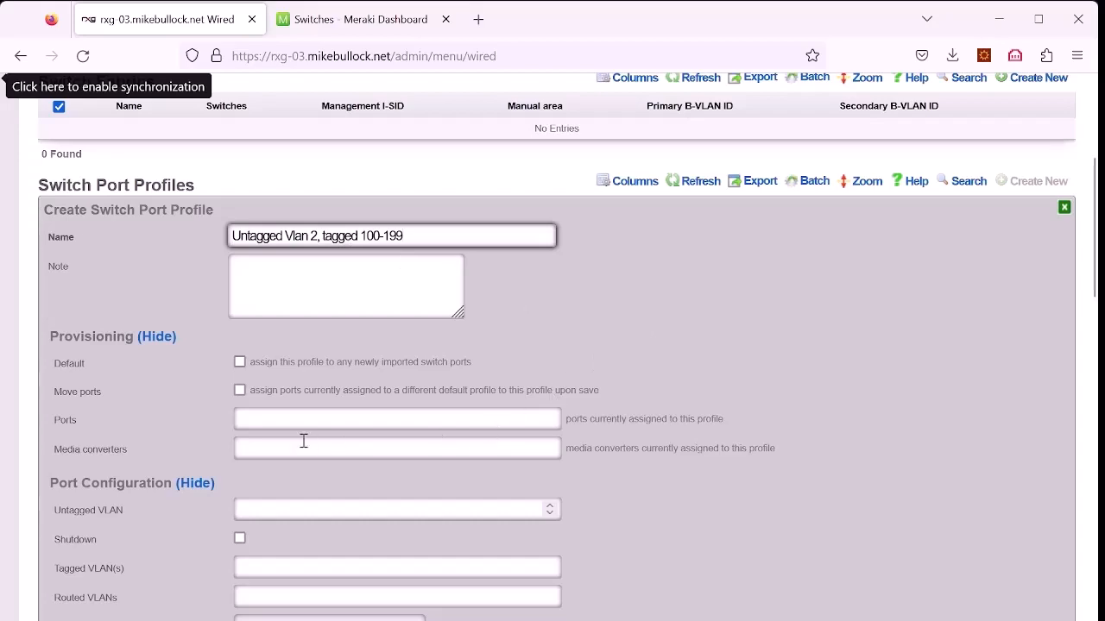
click(289, 417)
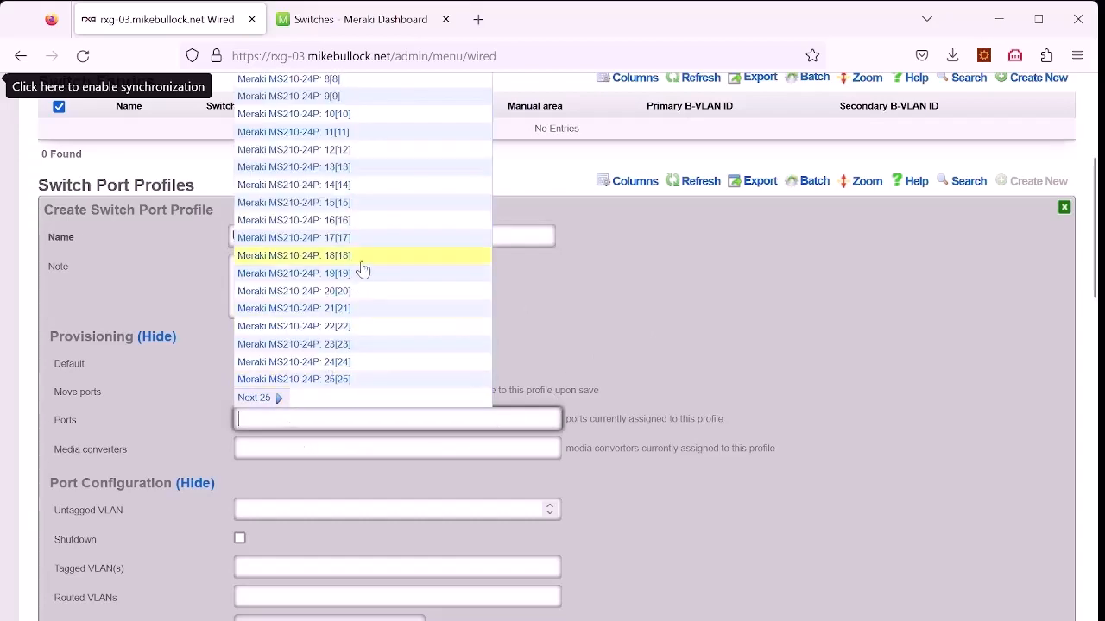
scroll(362, 267, up, 3)
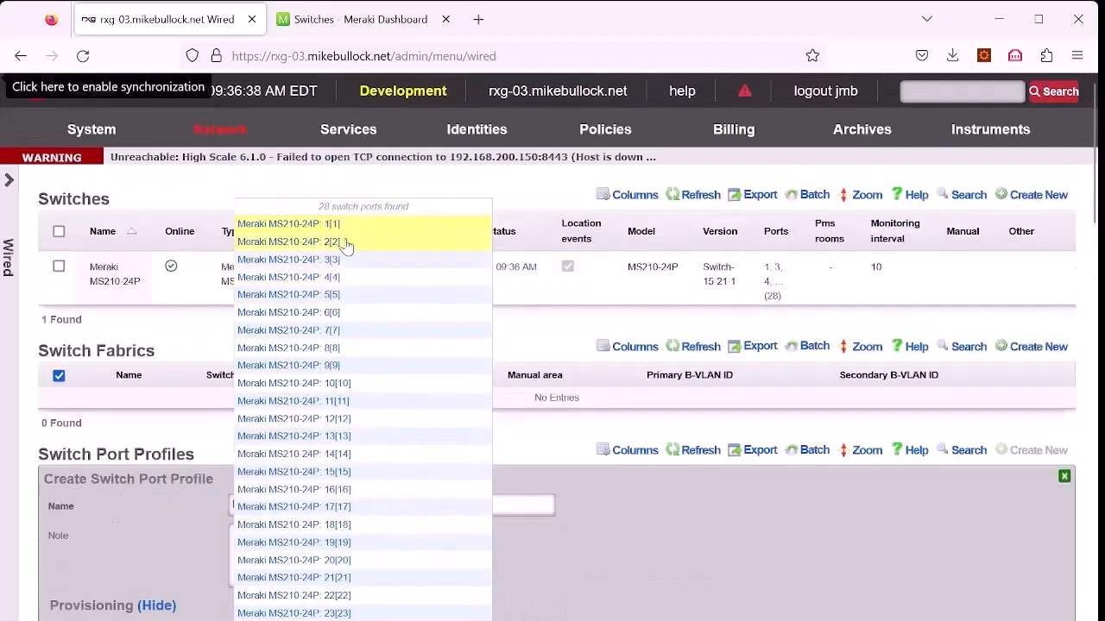
click(345, 241)
click(580, 461)
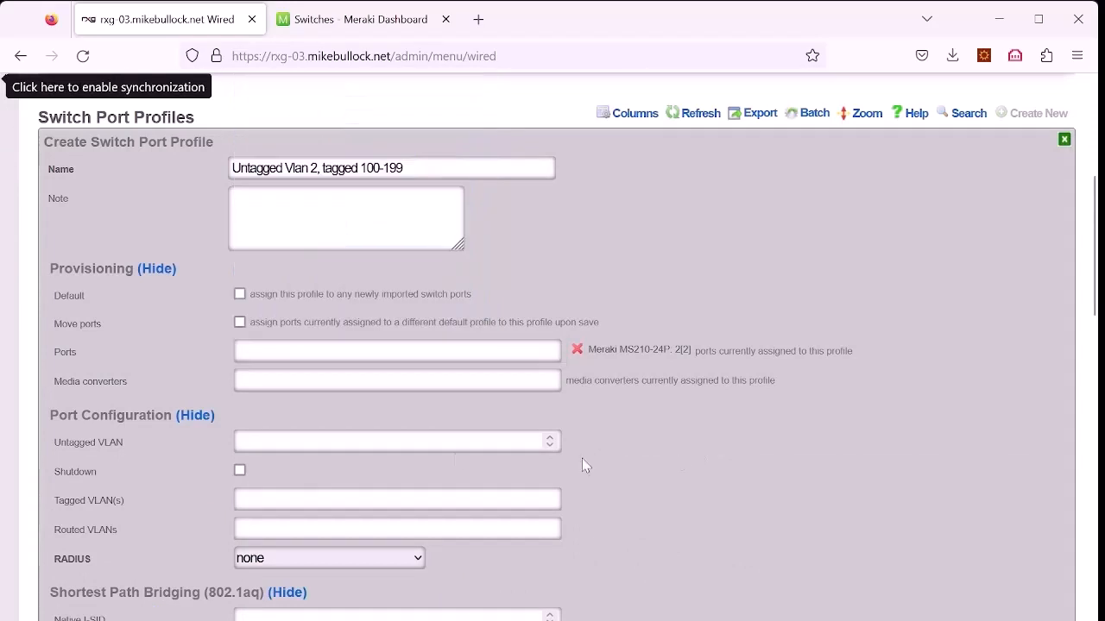
Set the profile's untagged VLAN to 2 and its tagged VLANs to vlan 100-199, and create the profile.
click(325, 443)
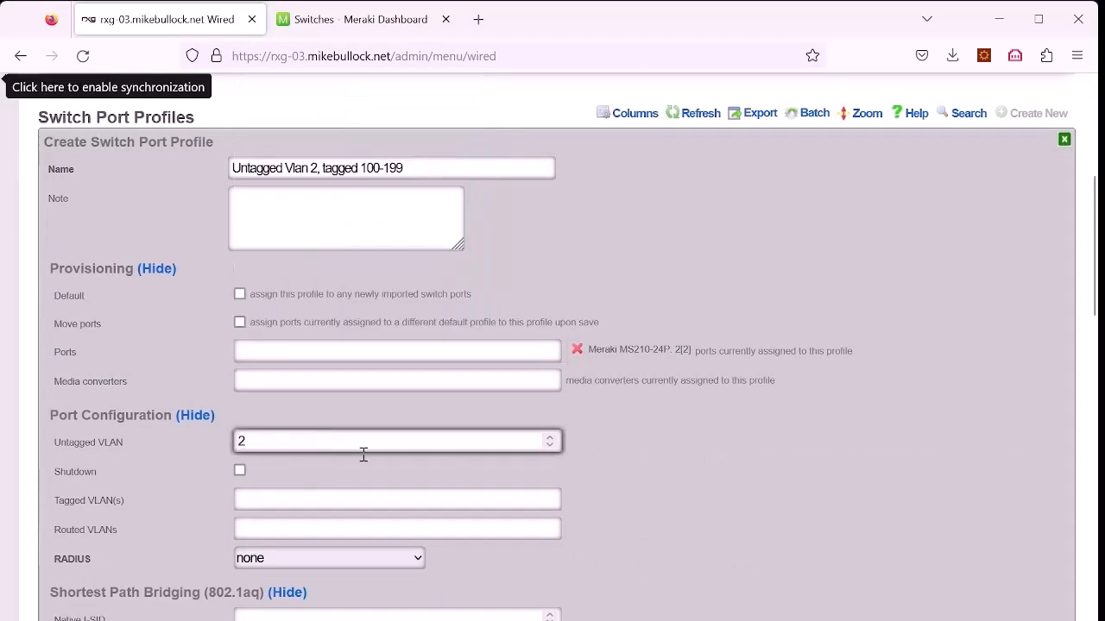
click(745, 503)
click(378, 500)
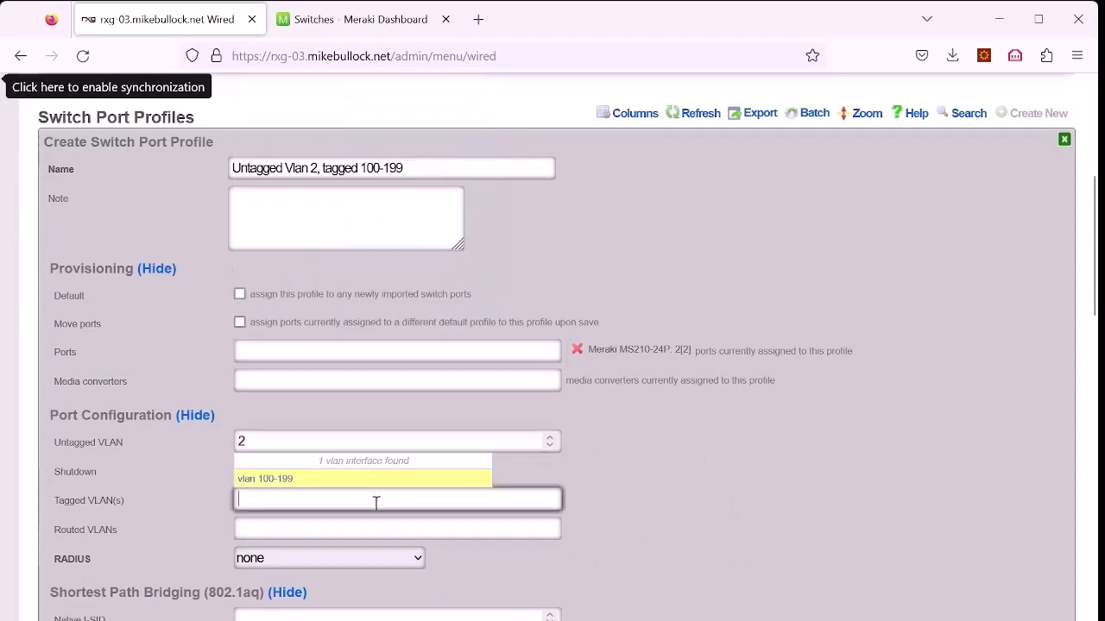
click(312, 480)
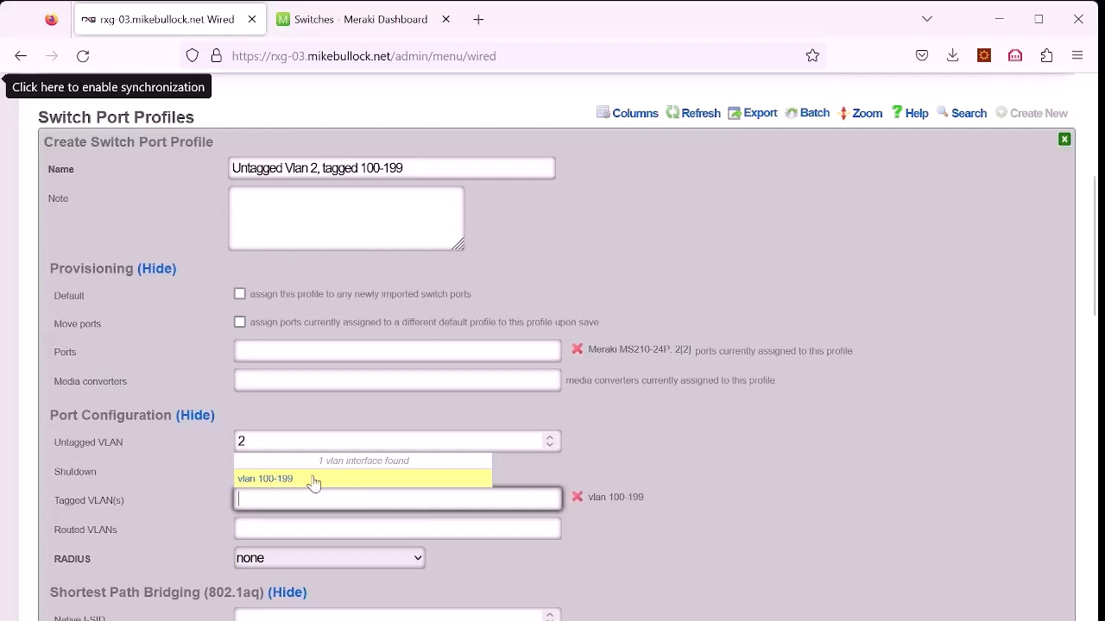
scroll(764, 500, down, 3)
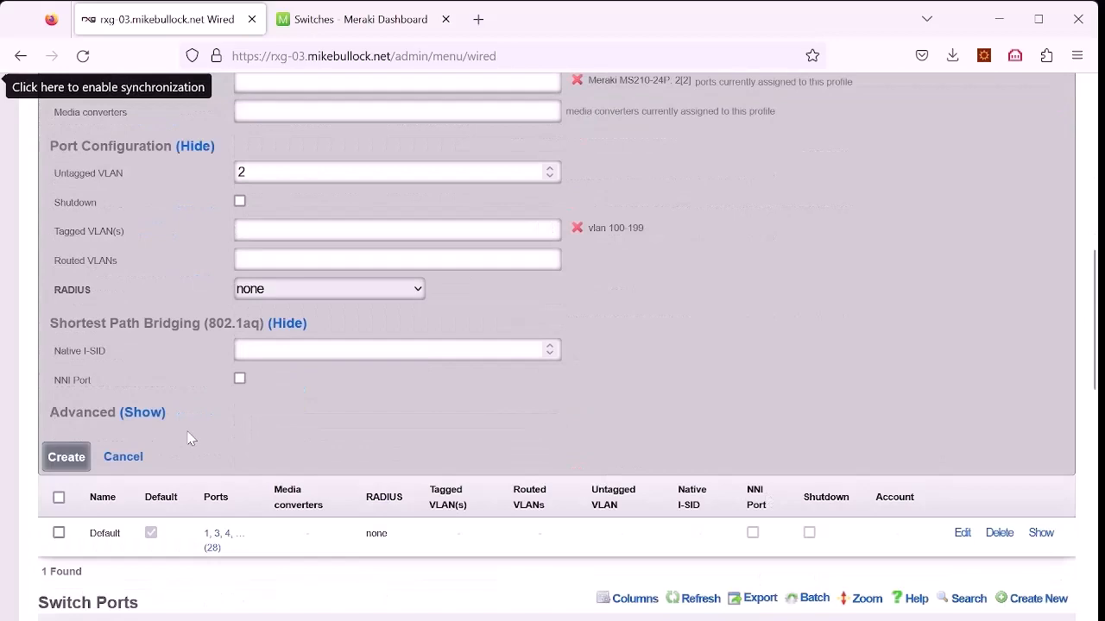
click(67, 456)
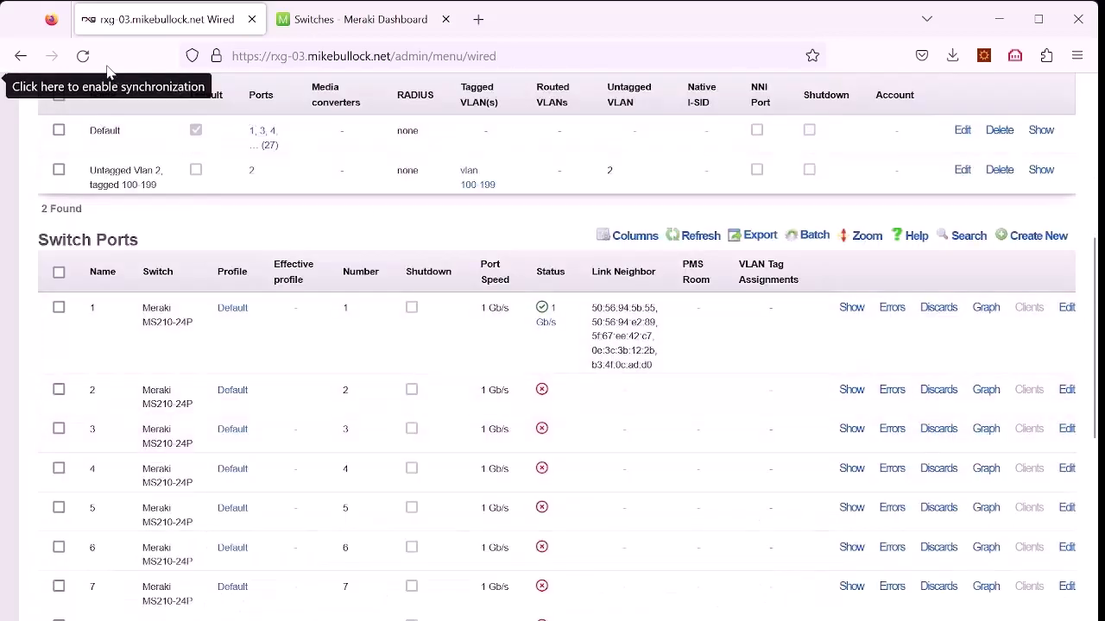
Reload the wired page to check the switch's config sync status, and check port 2's details in the refreshed Meraki dashboard.
click(83, 55)
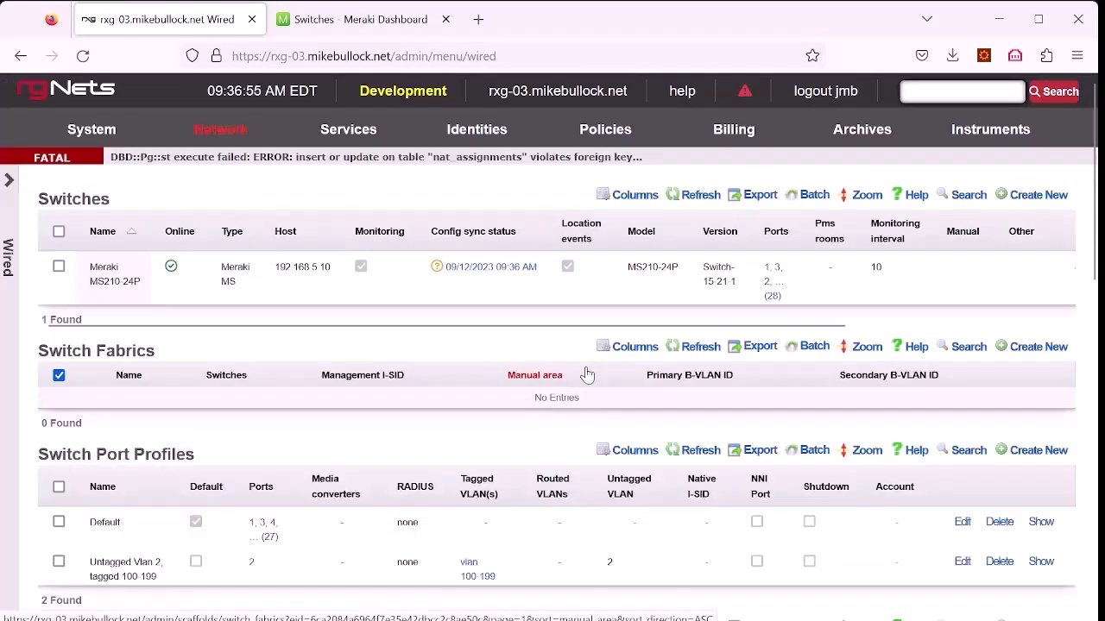
mouse_move(481, 272)
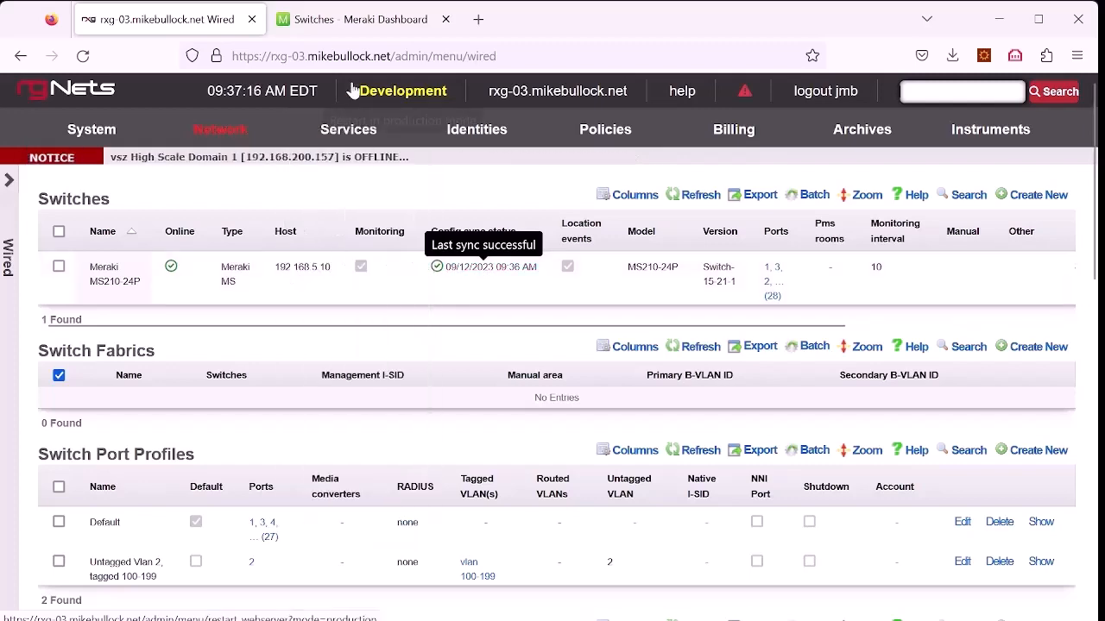
click(345, 19)
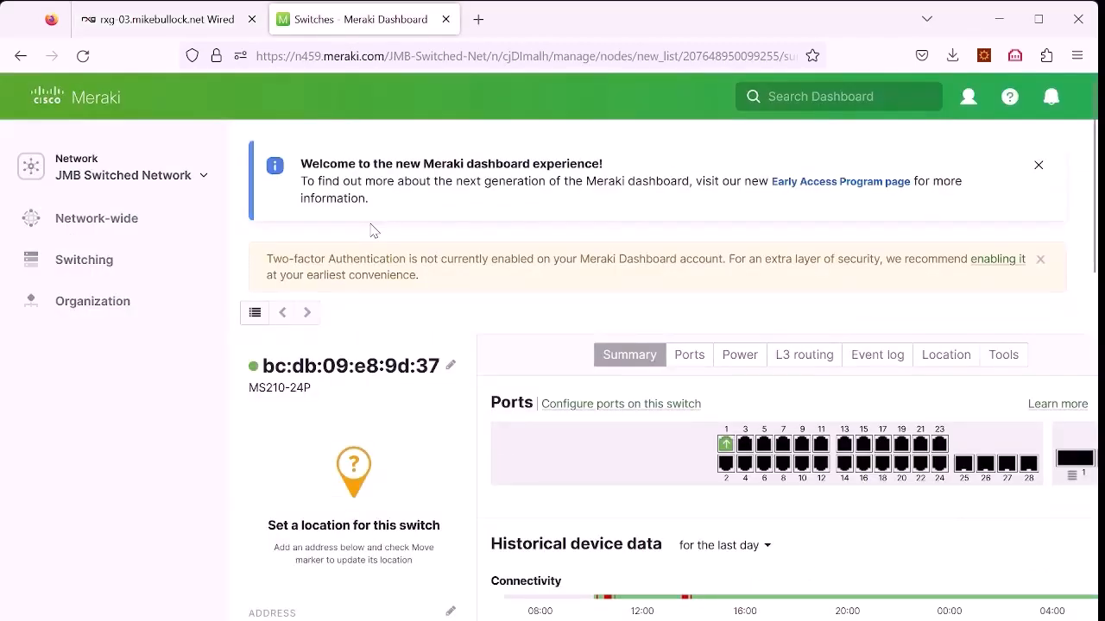
click(89, 59)
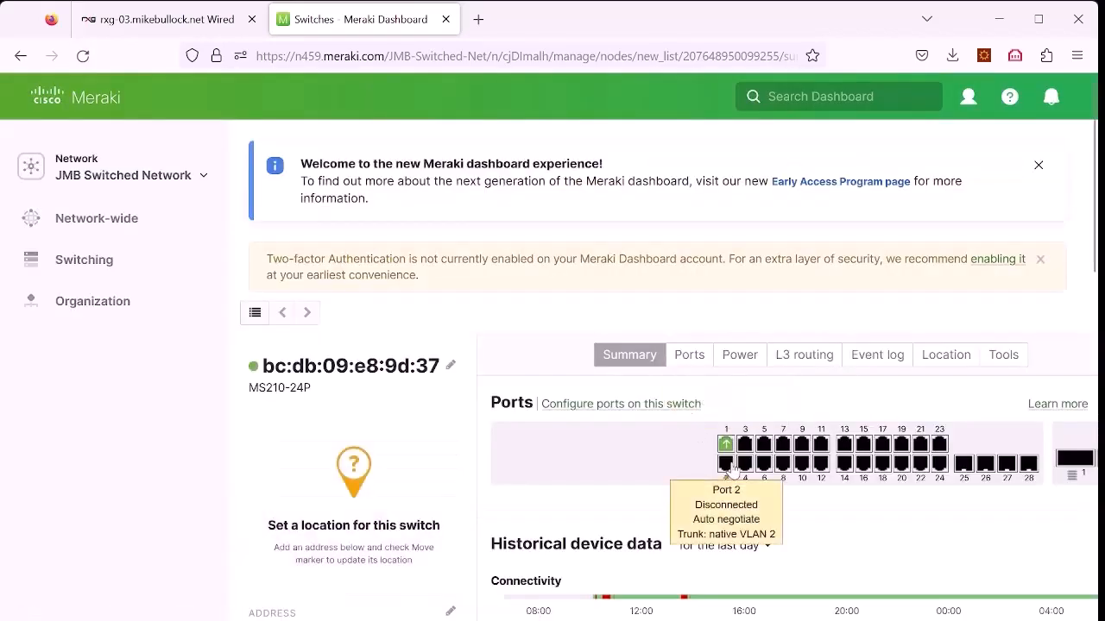
Open port 2's configuration in the Meraki dashboard, and in the rXg console rename switch port 2 to "VM Server 01".
click(730, 468)
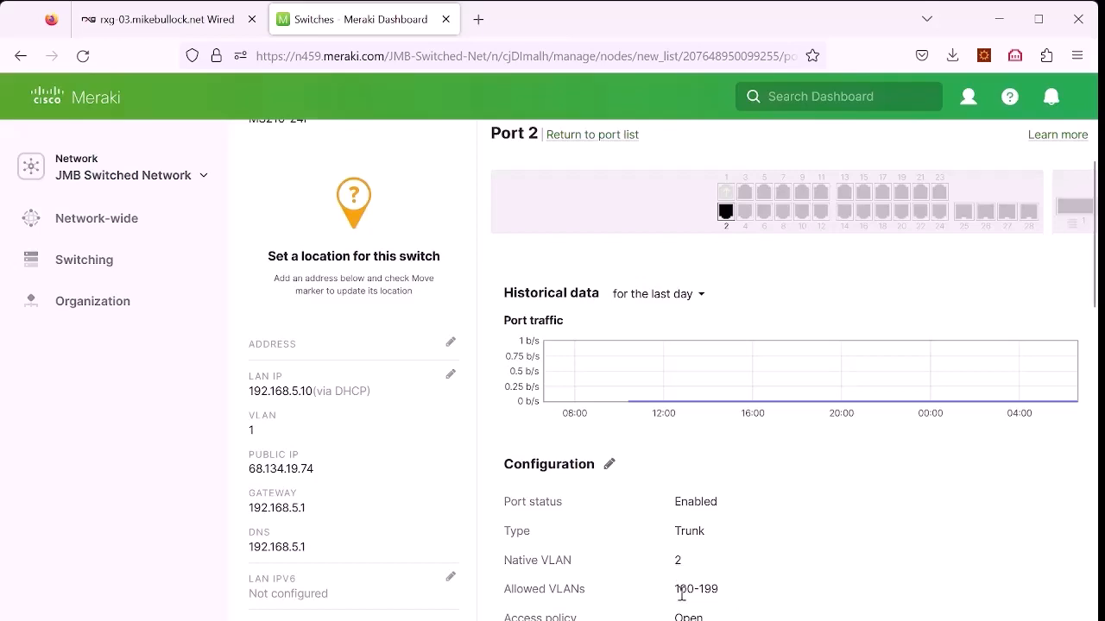
key(ctrl+shift+Tab)
scroll(389, 337, down, 3)
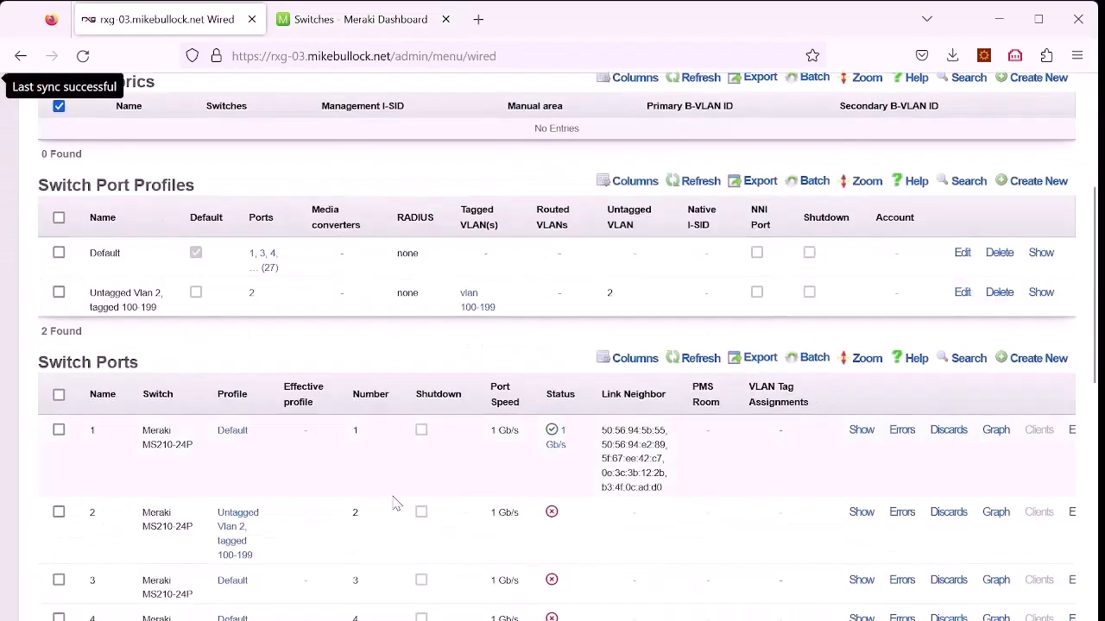
click(1070, 512)
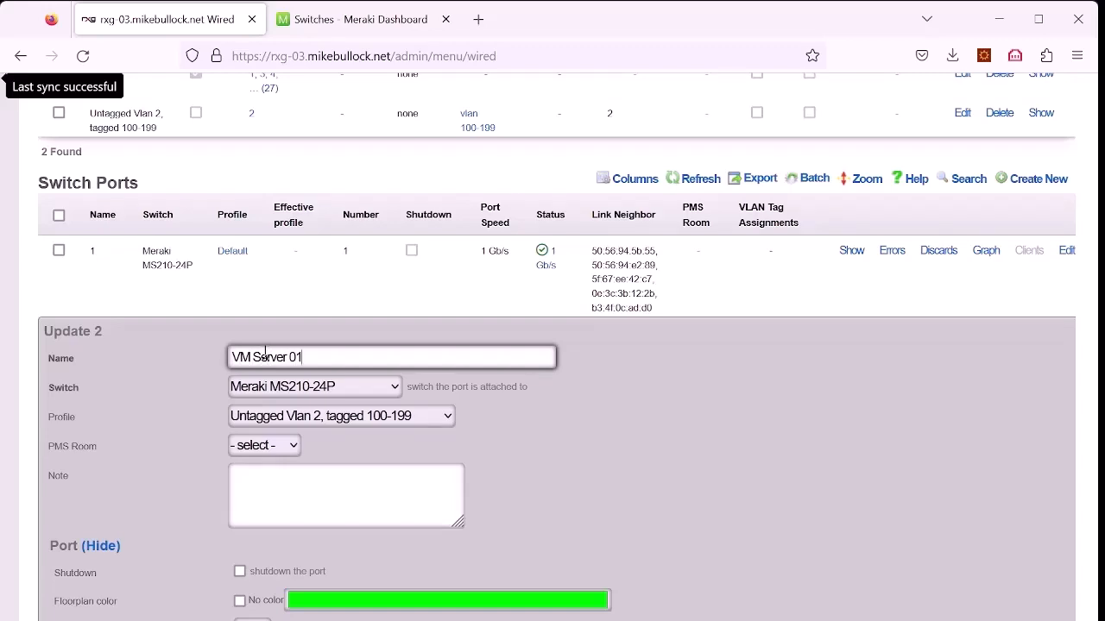
scroll(562, 423, down, 4)
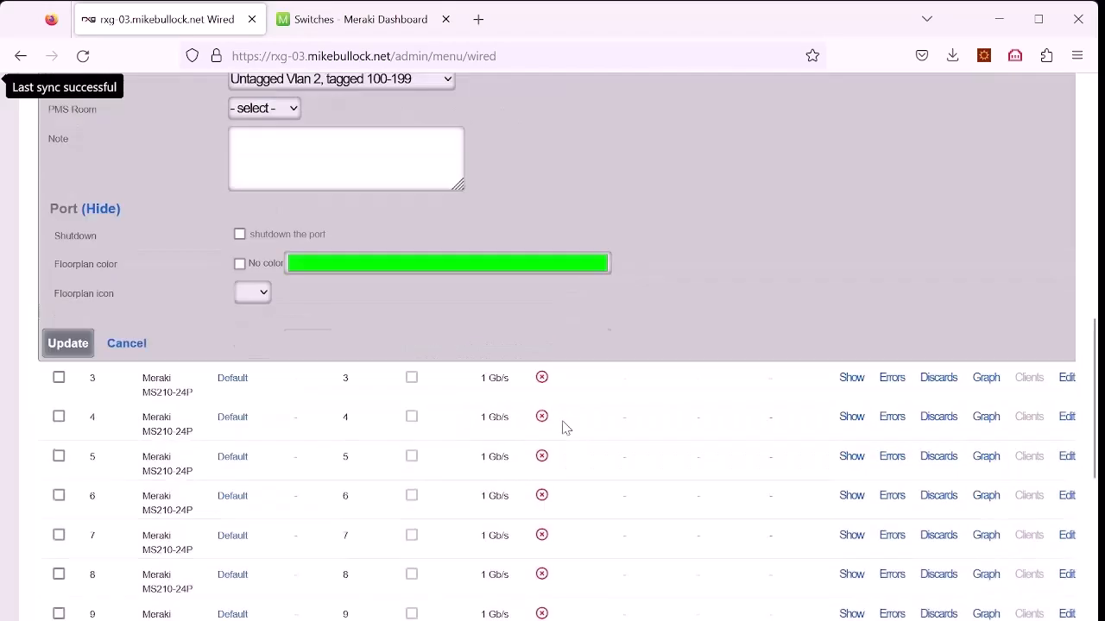
click(62, 320)
scroll(460, 330, up, 3)
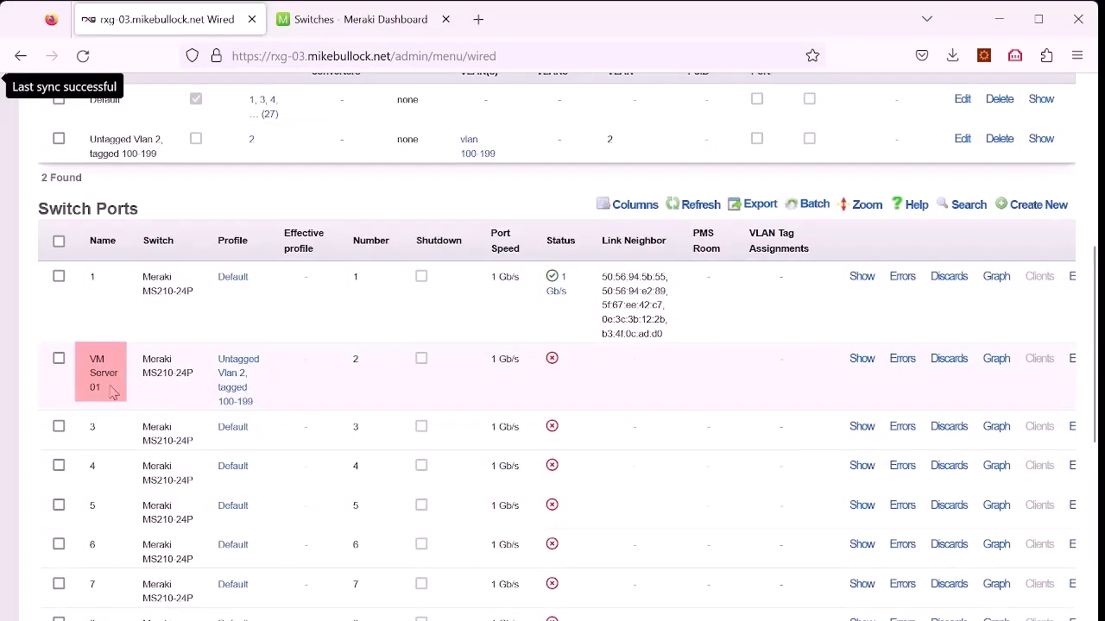
Check the switch's config sync status in rXg, and reload port 2's page in the Meraki dashboard to check its name.
scroll(110, 392, up, 5)
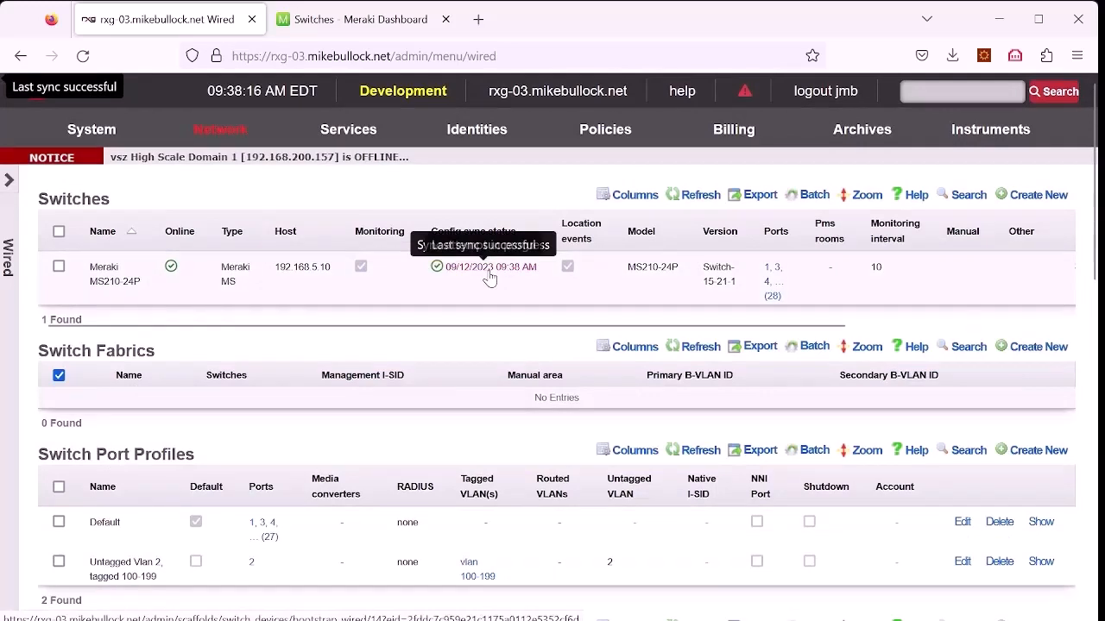
click(363, 31)
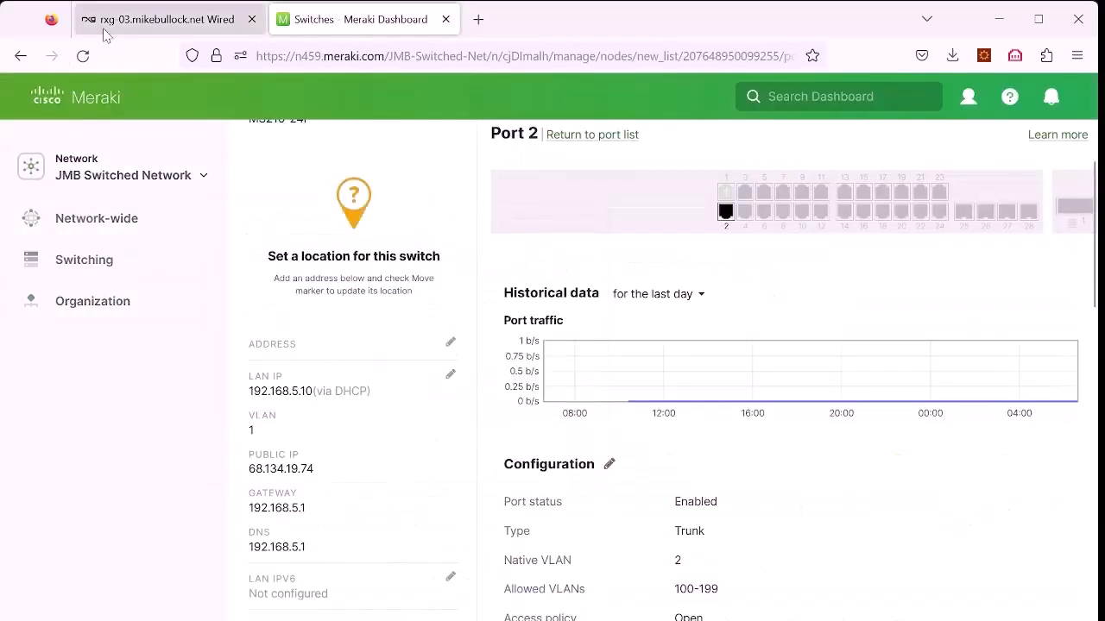
click(83, 55)
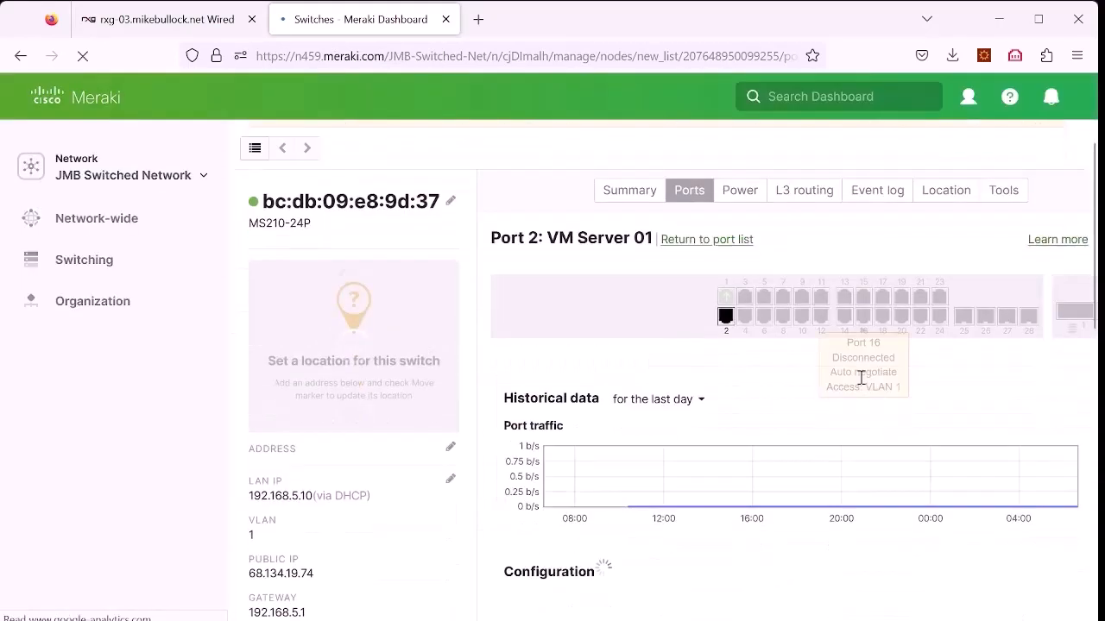
scroll(861, 378, down, 1)
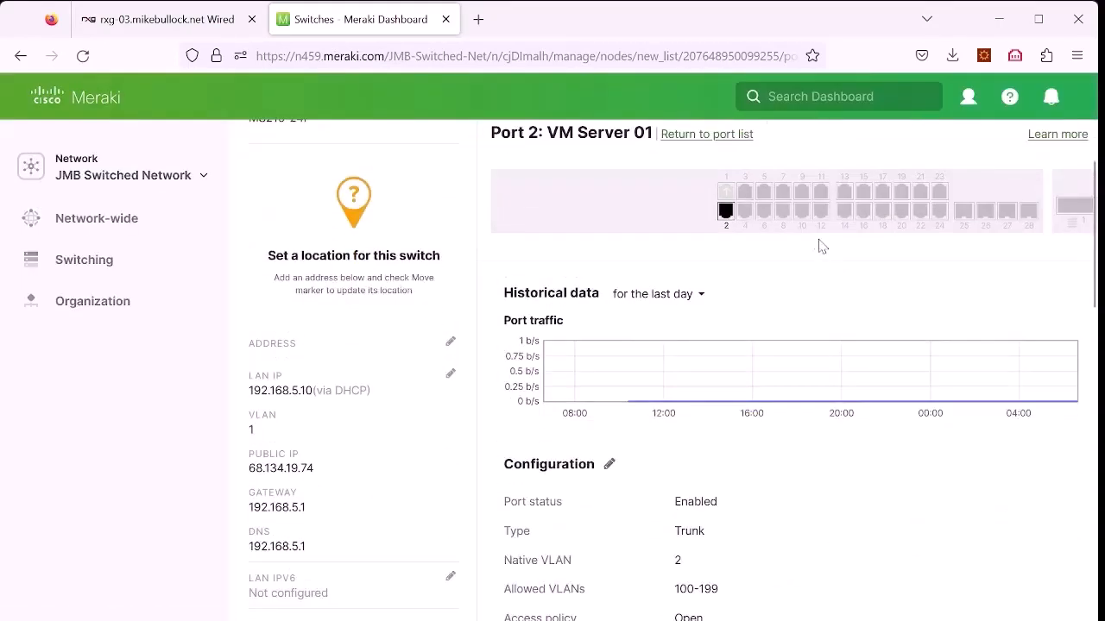
In rXg, add Meraki MS210-24P ports 3, 4, 5, 6 and 8 to the "Untagged Vlan 2, tagged 100-199" port profile and save it.
click(160, 19)
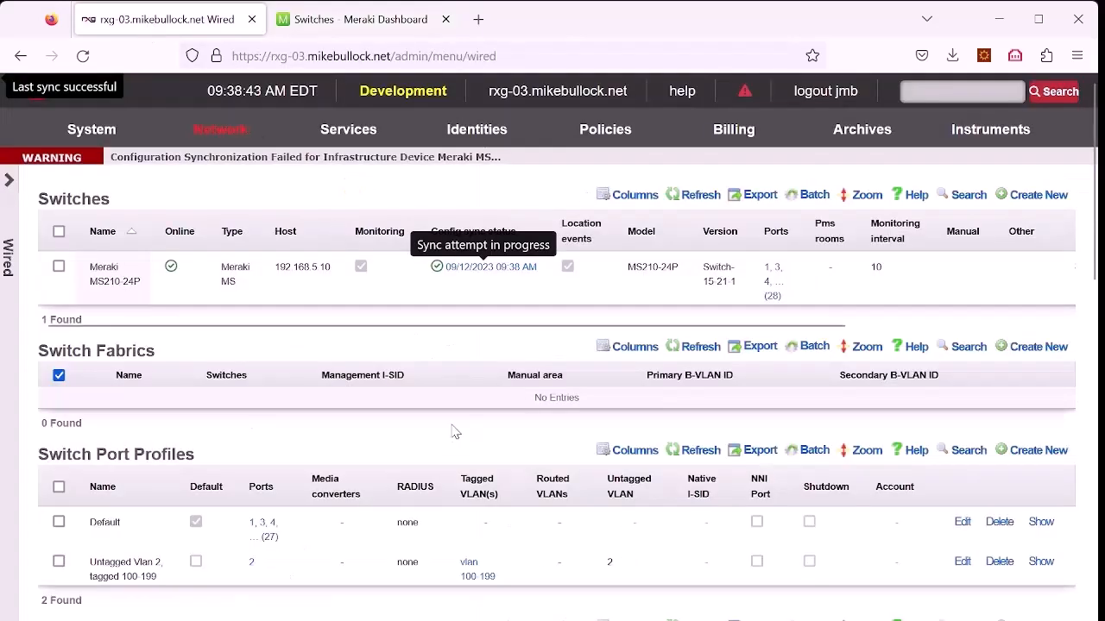
click(962, 562)
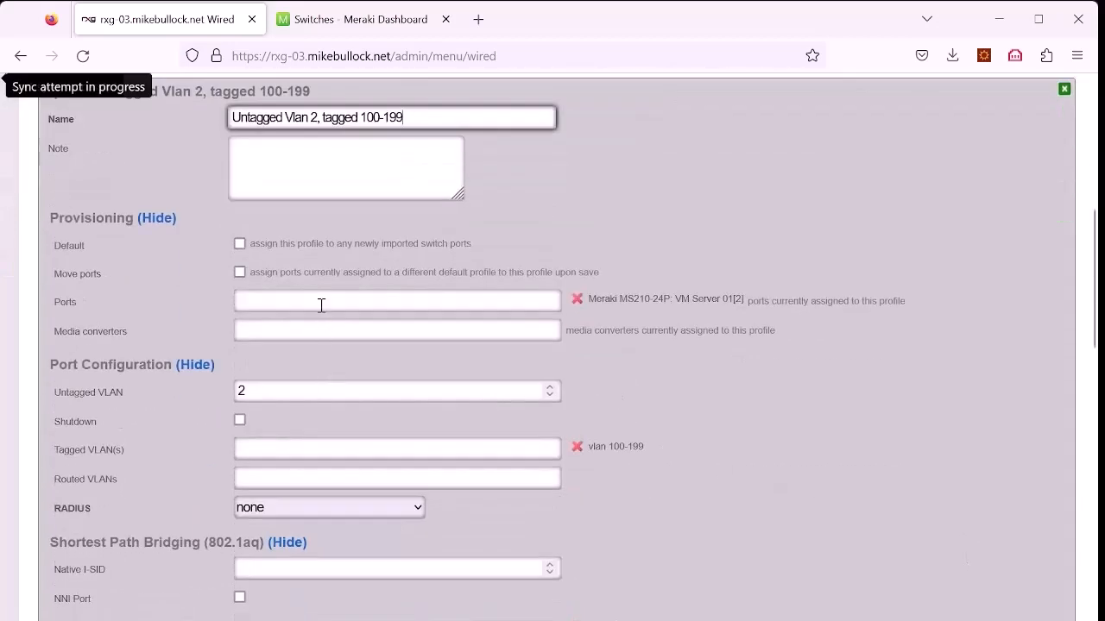
click(321, 305)
scroll(353, 185, up, 3)
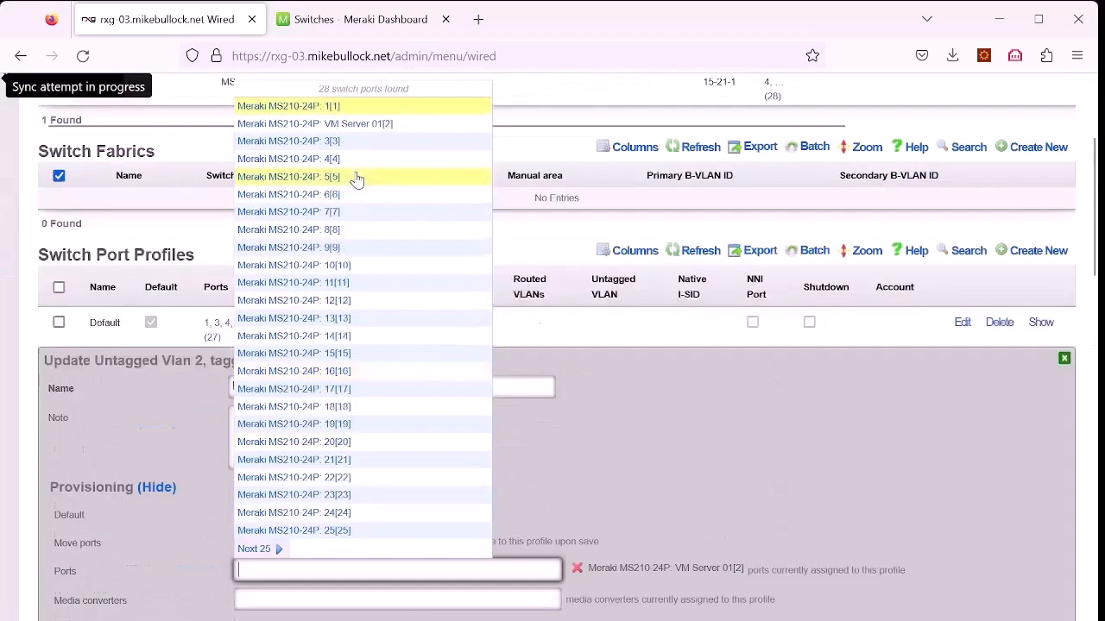
click(340, 143)
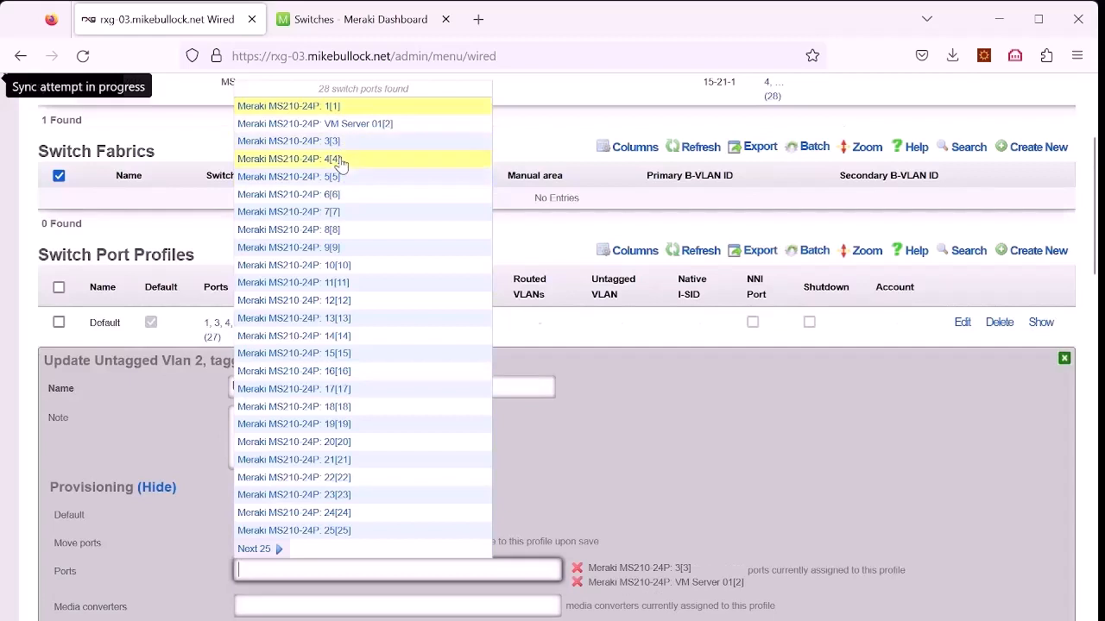
click(340, 160)
click(343, 177)
click(343, 196)
click(345, 213)
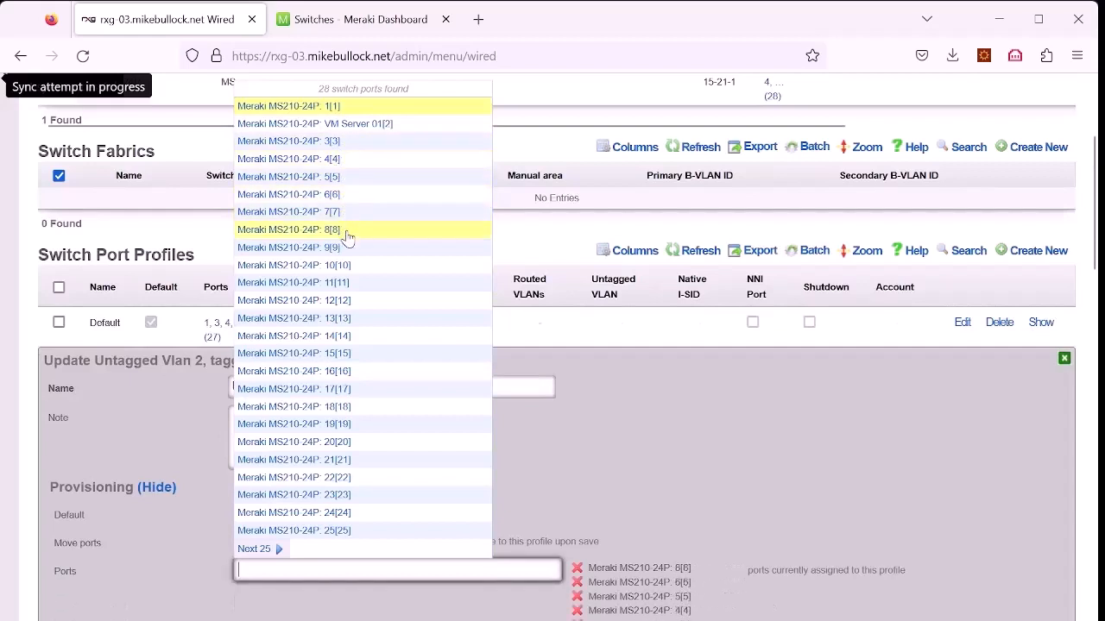
click(711, 483)
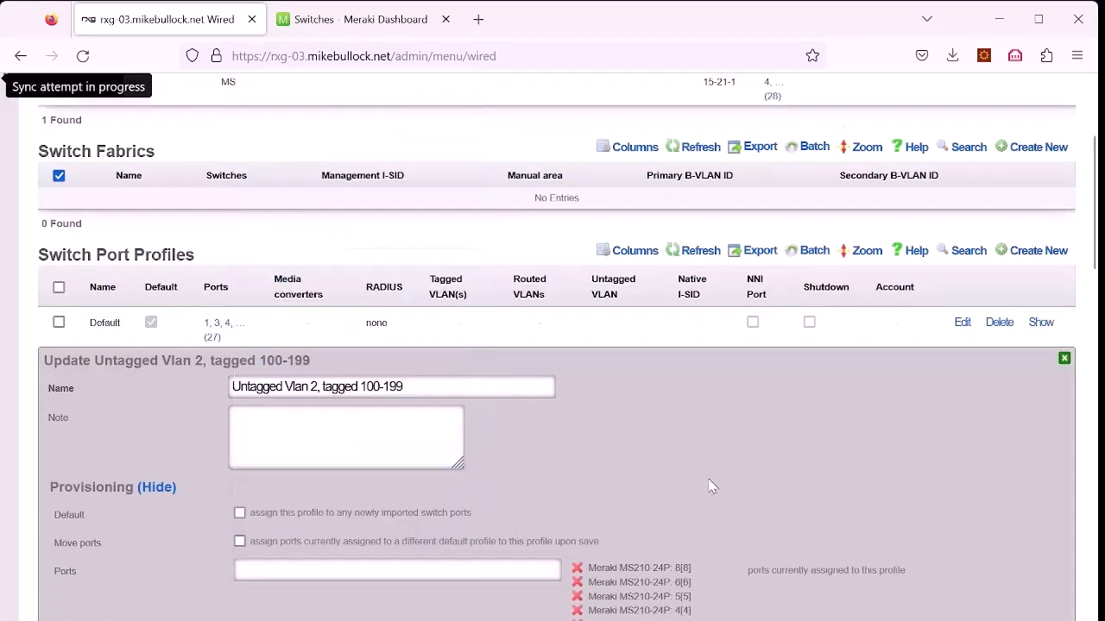
scroll(709, 485, down, 3)
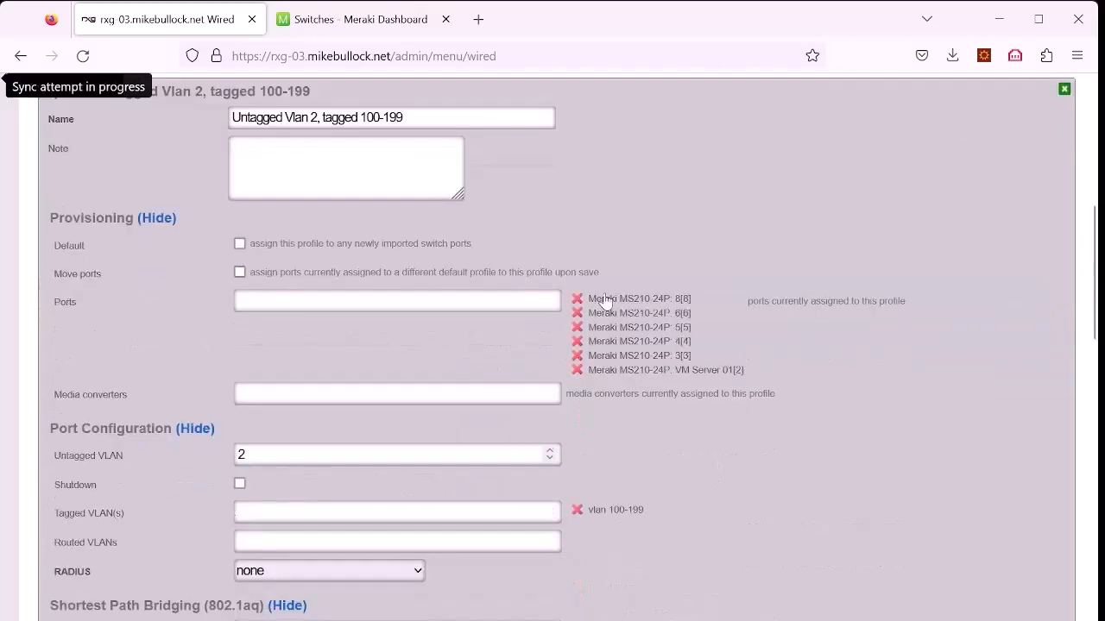
scroll(647, 385, down, 3)
click(64, 469)
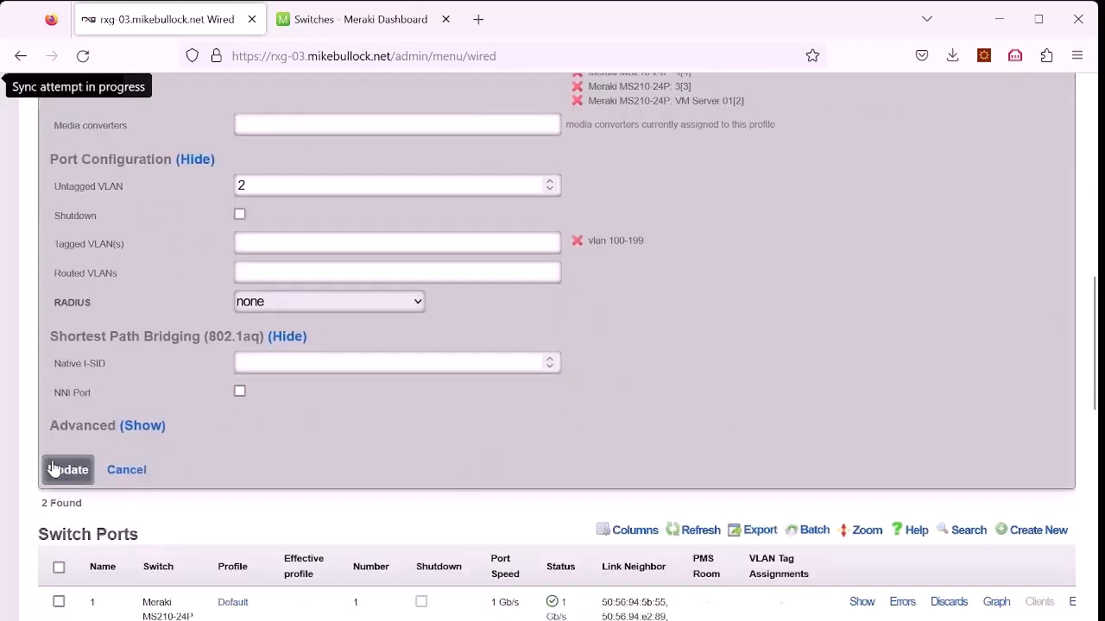
Check the switch's config sync status in rXg, and examine port 3's configuration in the reloaded Meraki dashboard.
scroll(801, 465, up, 10)
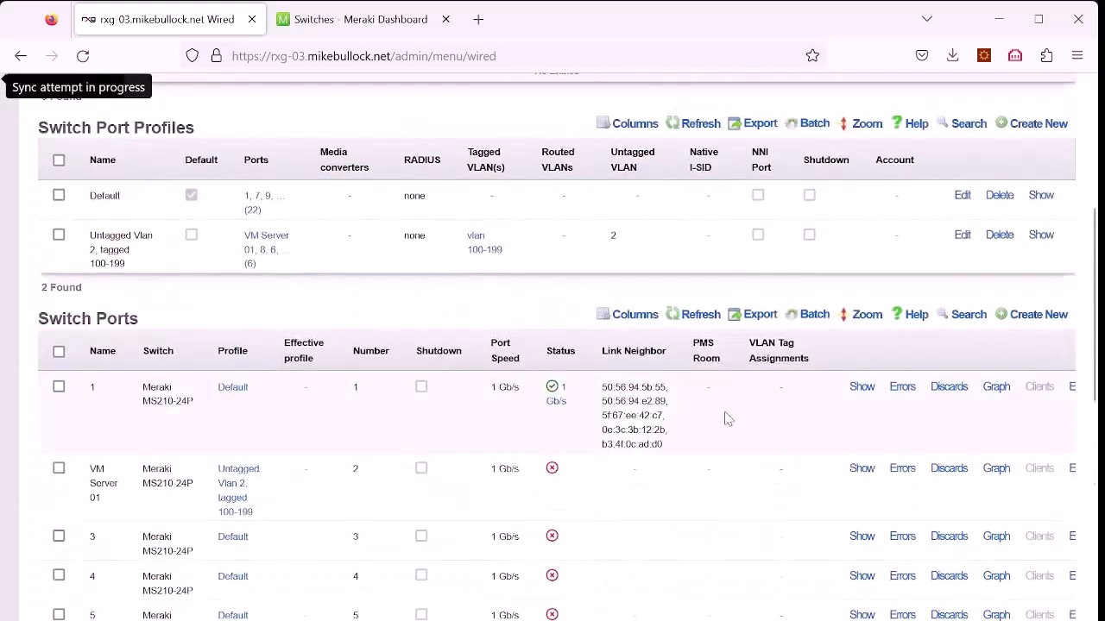
mouse_move(458, 277)
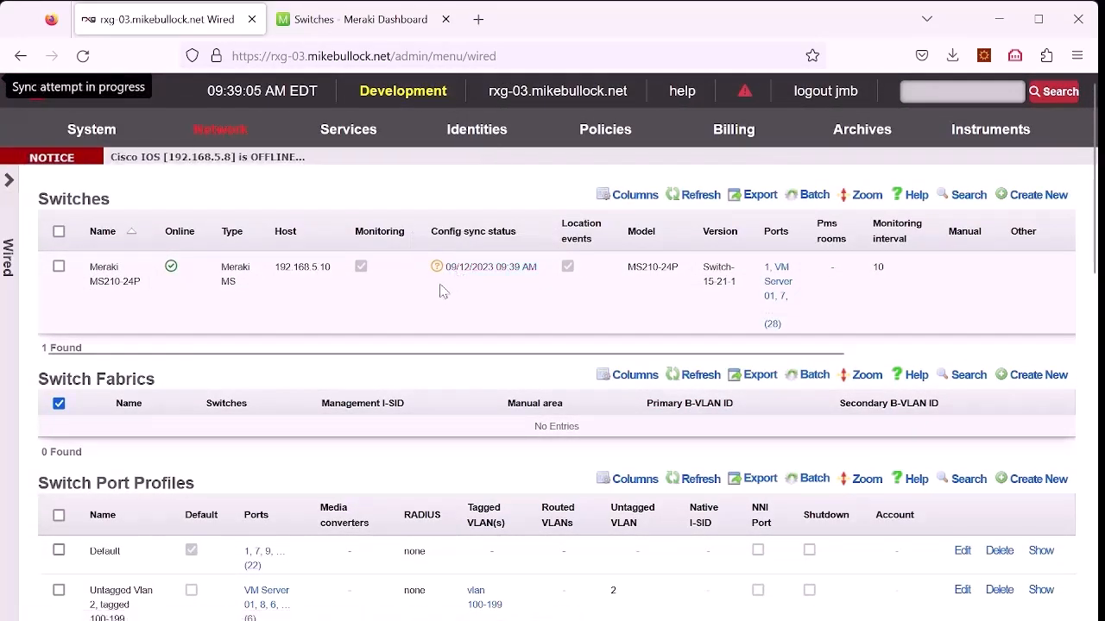
click(362, 20)
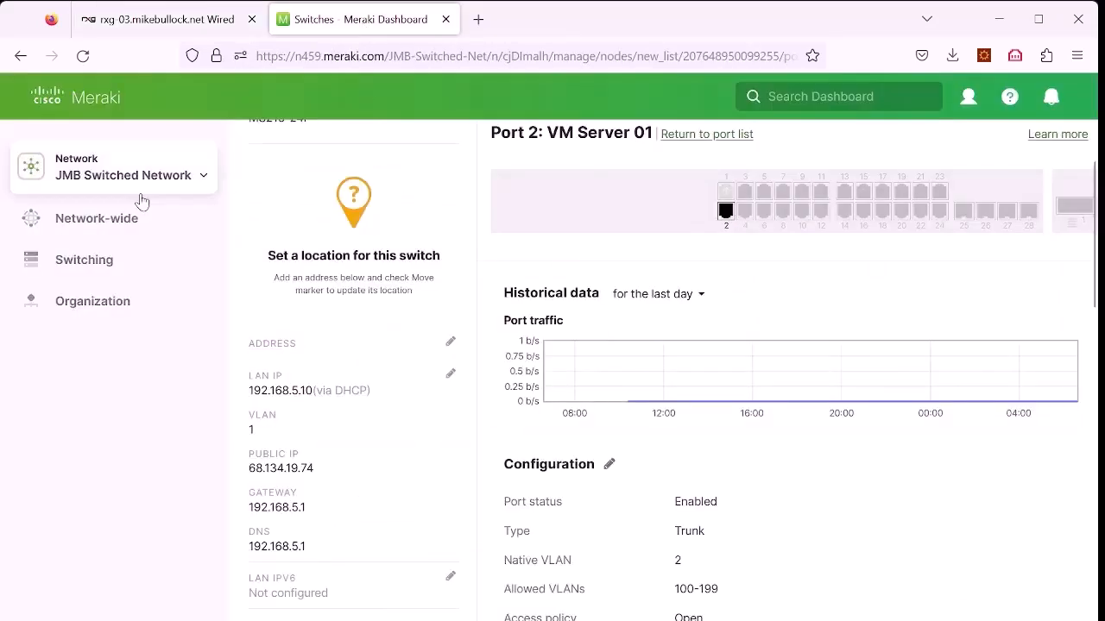
click(84, 56)
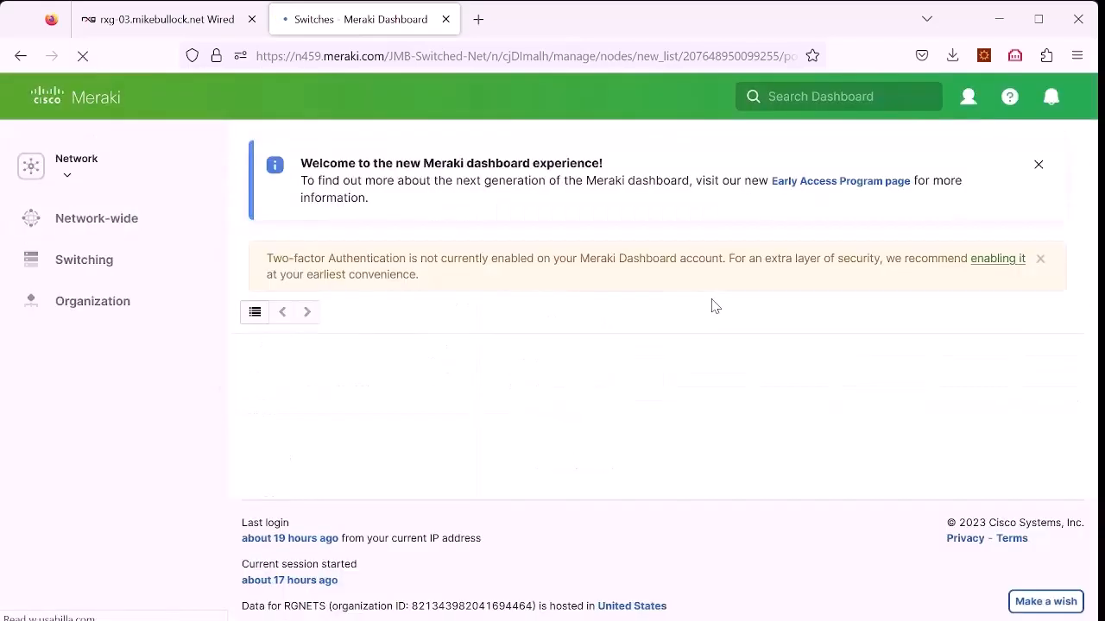
mouse_move(764, 463)
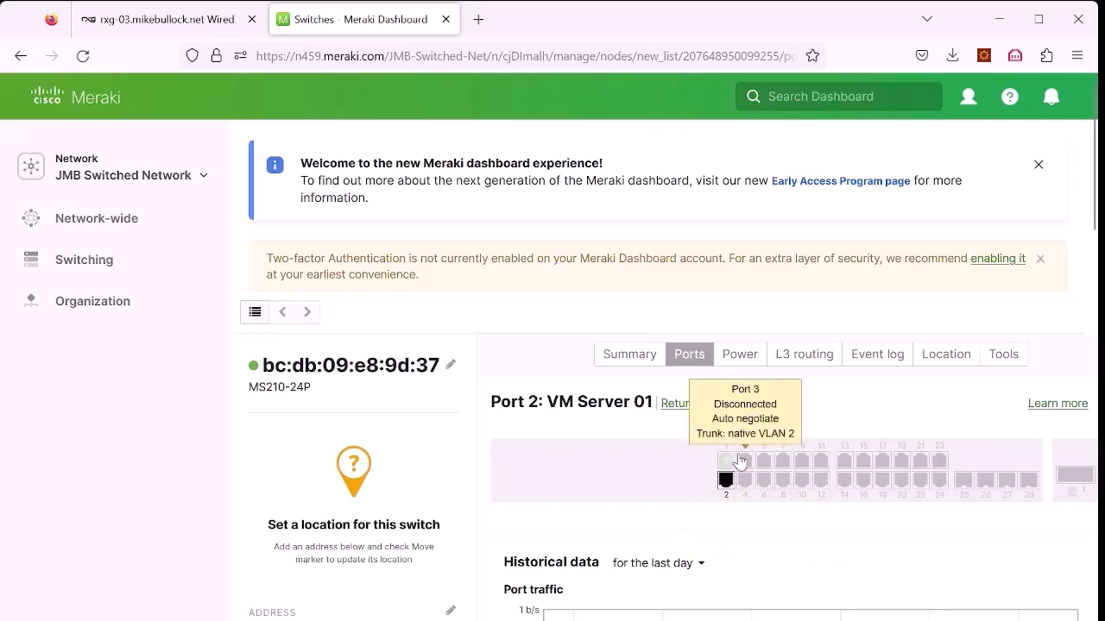
click(740, 462)
scroll(738, 460, down, 5)
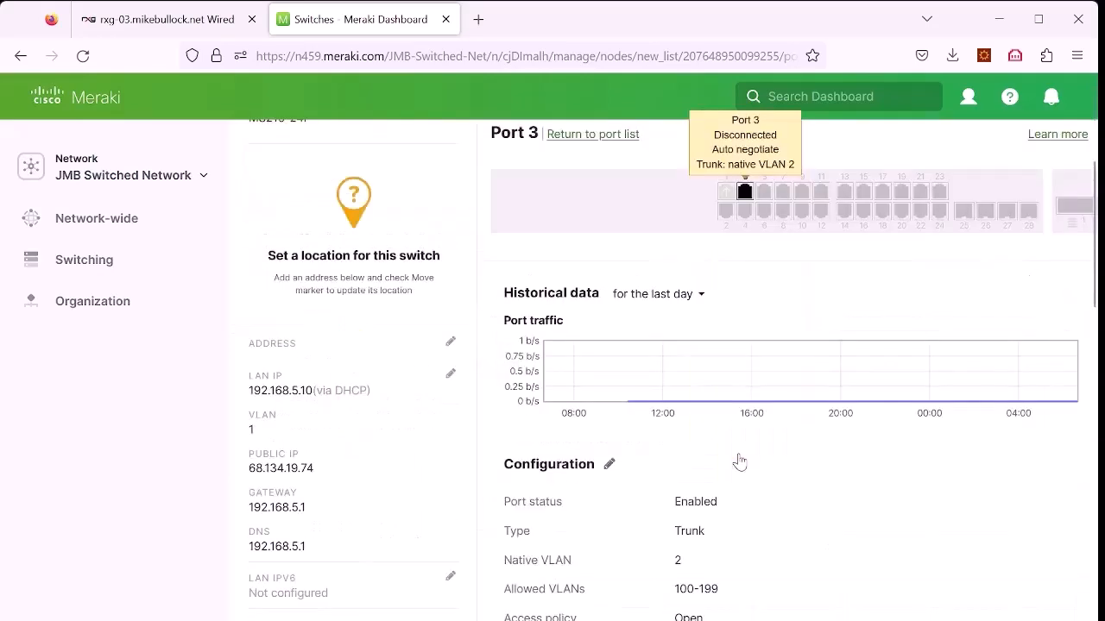